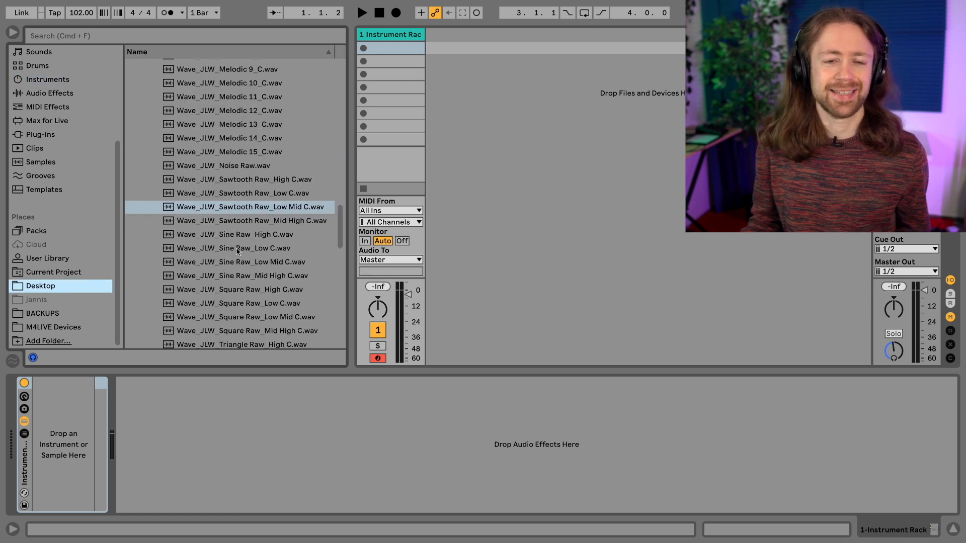
Load the sample Wave_JLW_Sawtooth Raw_Low Mid C.wav into the empty Instrument Rack
{"action": "scroll", "coordinate": [238, 251], "scroll_direction": "down", "scroll_amount": 1}
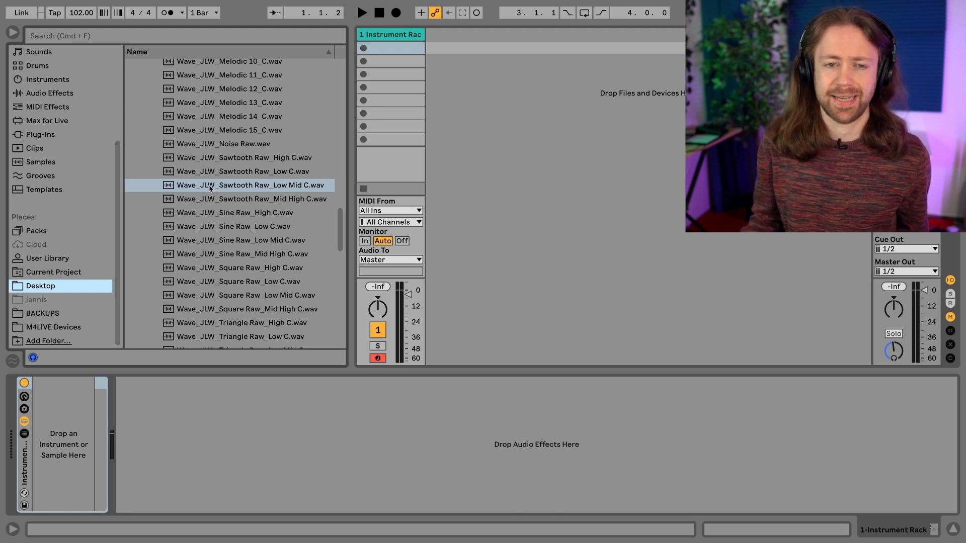
{"action": "left_click_drag", "start_coordinate": [210, 189], "coordinate": [58, 410]}
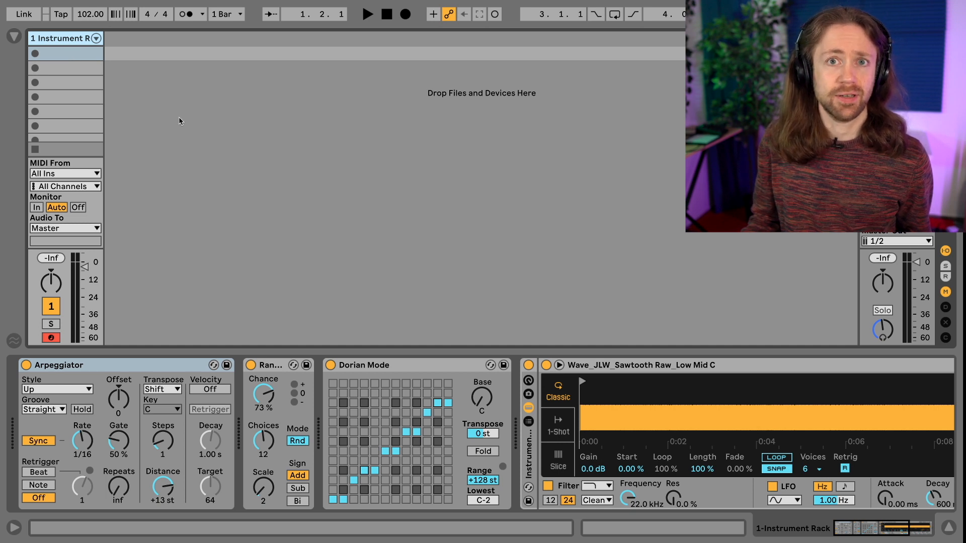
{"action": "left_click", "coordinate": [184, 364]}
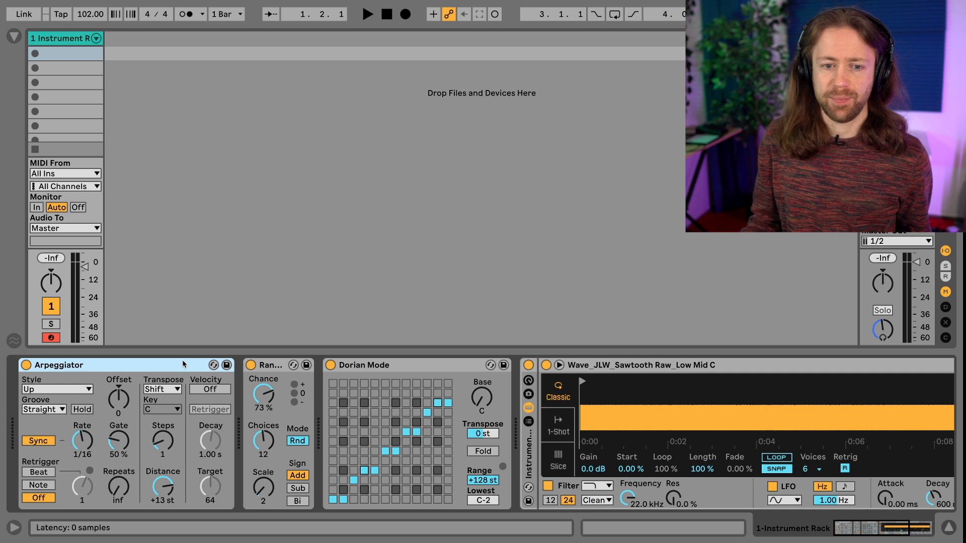
{"action": "left_click", "coordinate": [269, 368]}
{"action": "left_click", "coordinate": [365, 367]}
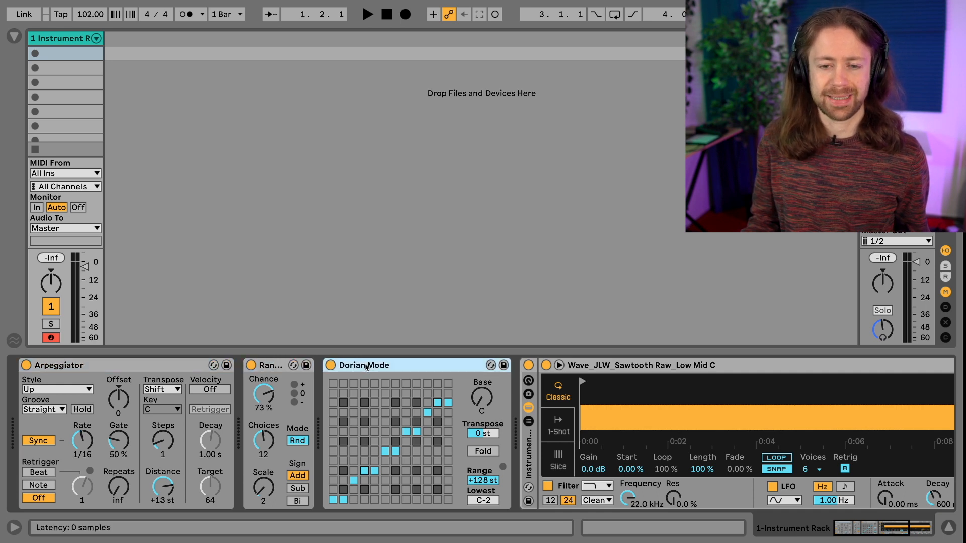
{"action": "left_click", "coordinate": [172, 366]}
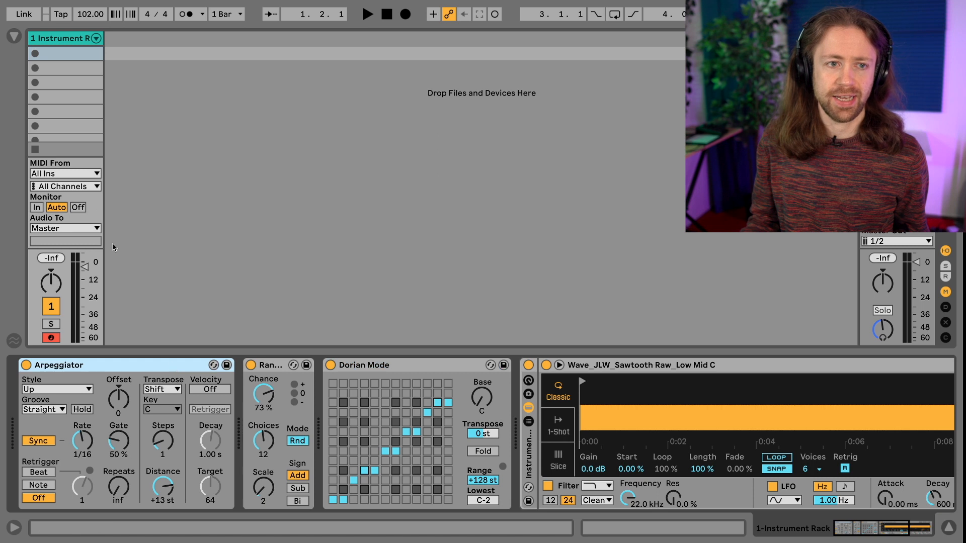
Create a one-bar MIDI clip in the track's first slot and fill the whole bar with a sustained C3 note
{"action": "double_click", "coordinate": [49, 53]}
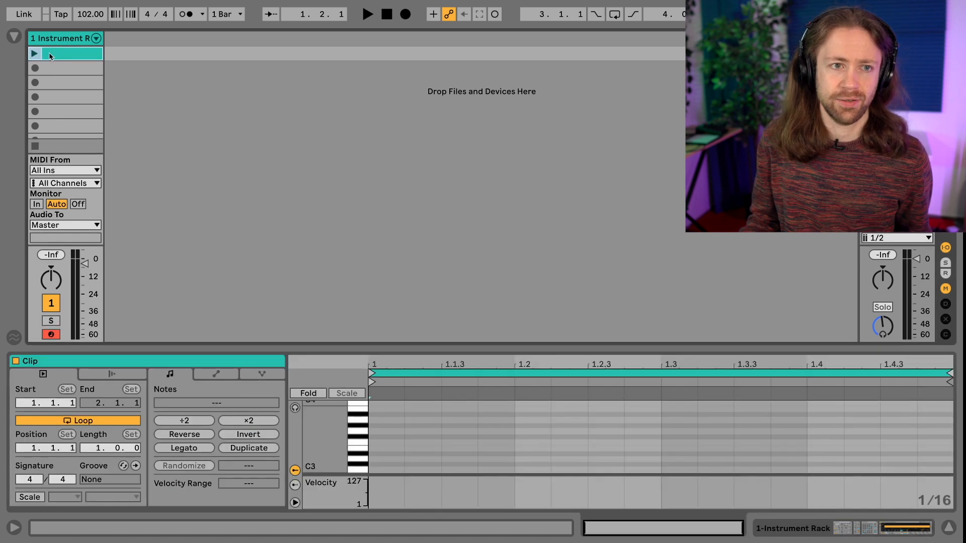
{"action": "double_click", "coordinate": [381, 472]}
{"action": "left_click_drag", "start_coordinate": [401, 469], "coordinate": [939, 458]}
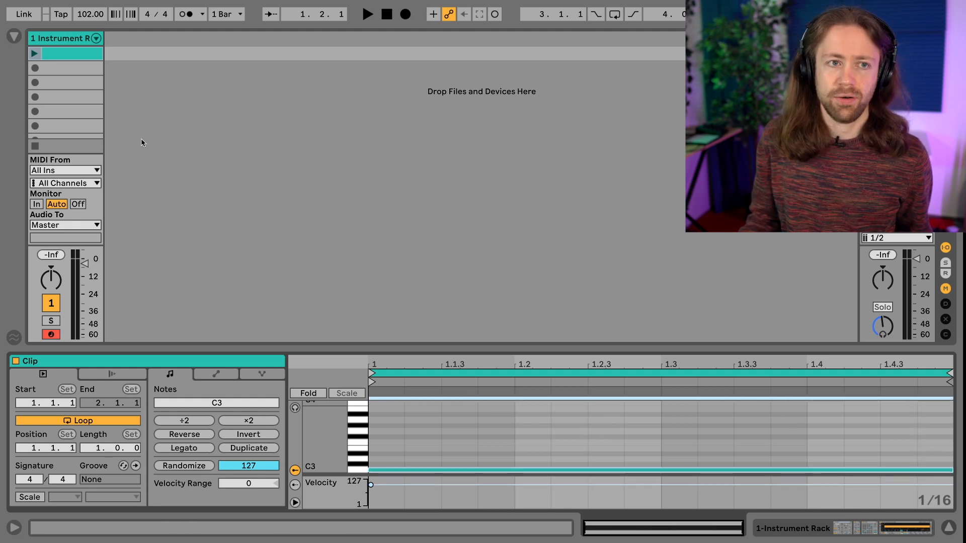
Go through the track's Arpeggiator, Random and Dorian Mode devices and audition the clip through them
{"action": "double_click", "coordinate": [59, 39]}
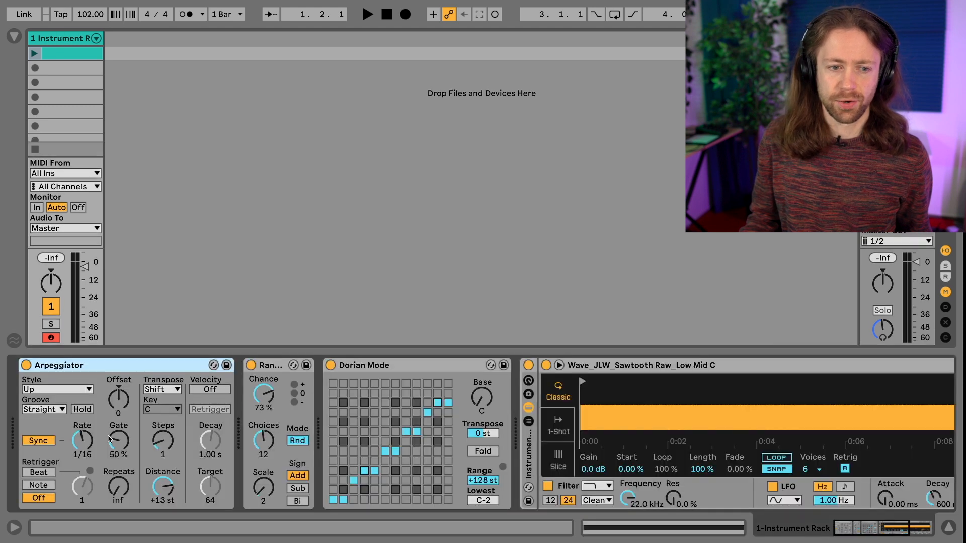
{"action": "left_click", "coordinate": [274, 370]}
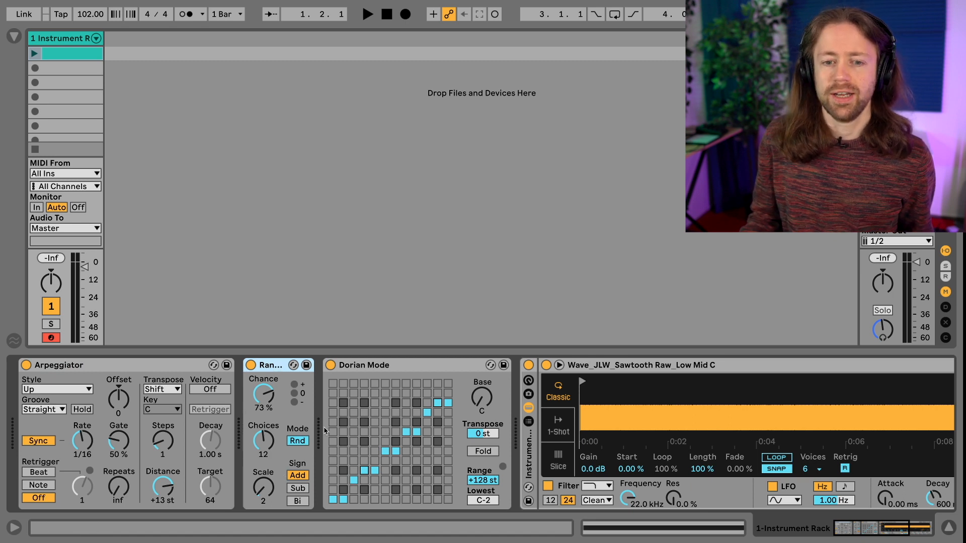
{"action": "left_click", "coordinate": [414, 367]}
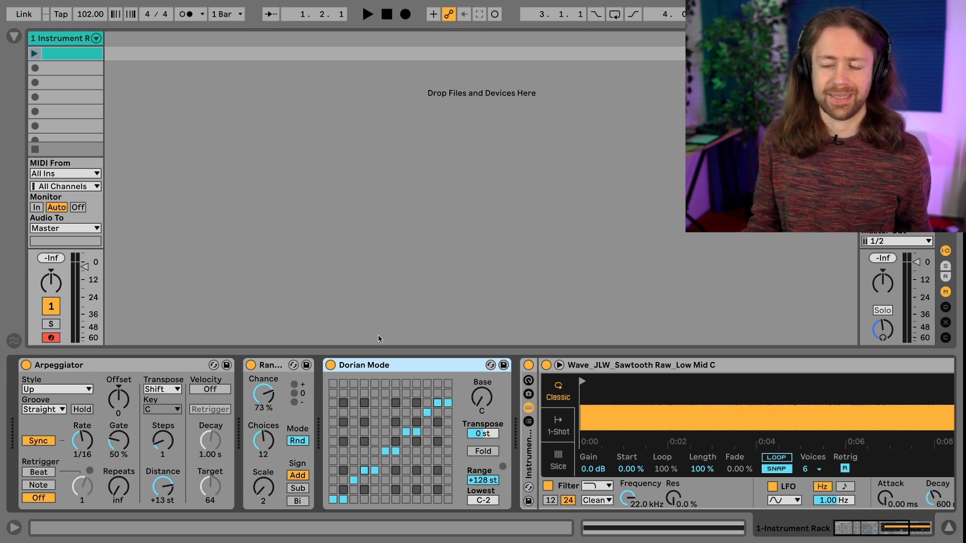
{"action": "key", "text": "Return"}
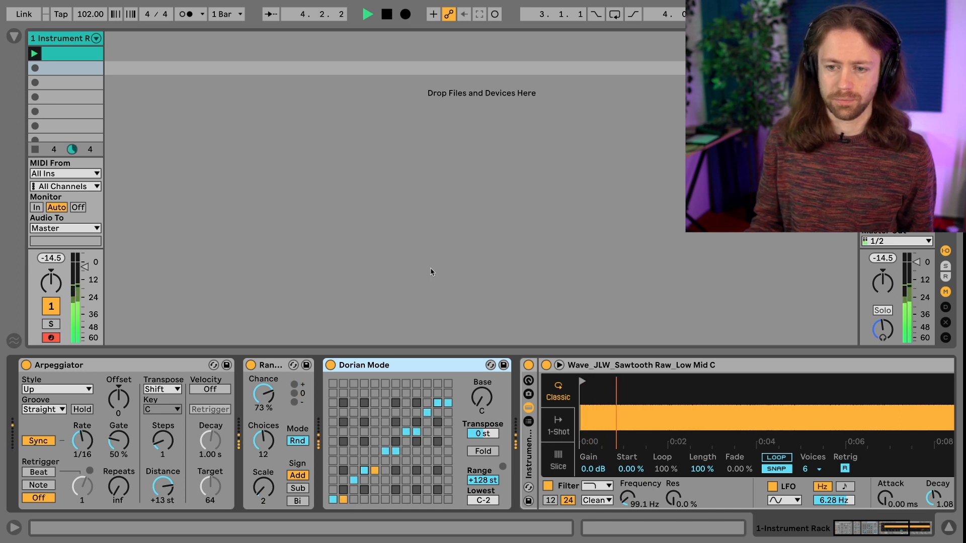
{"action": "key", "text": "space"}
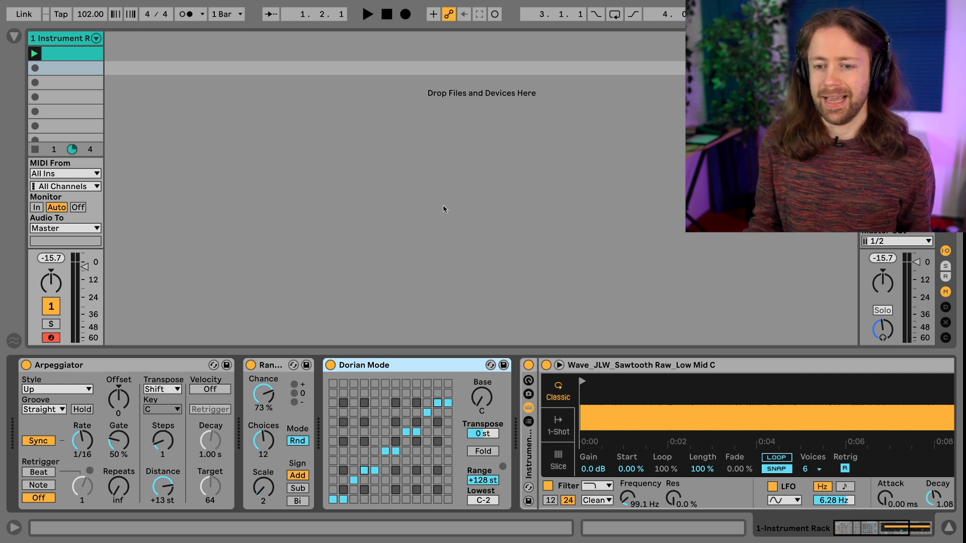
Show the Instrument Rack's chain list and duplicate the sawtooth chain twice to get three chains
{"action": "left_click", "coordinate": [529, 424]}
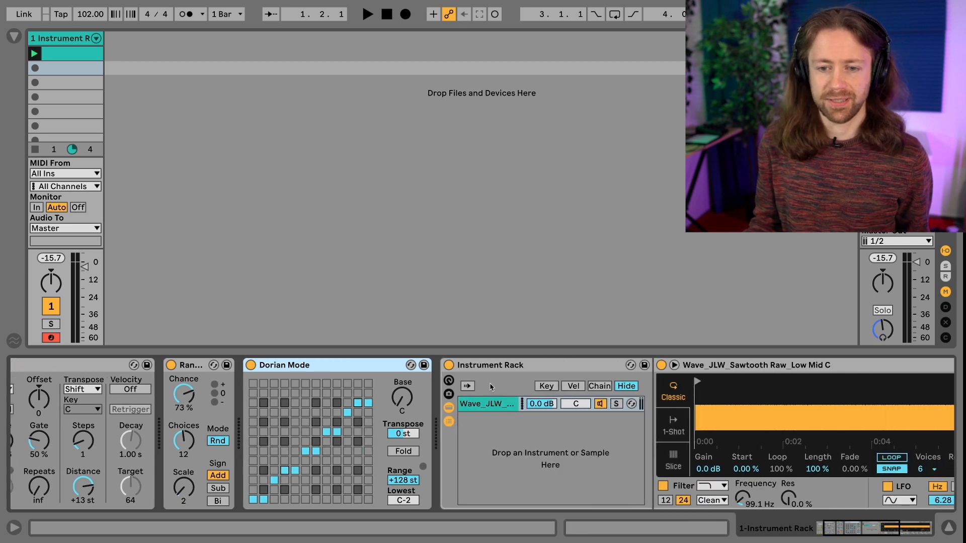
{"action": "left_click", "coordinate": [491, 405]}
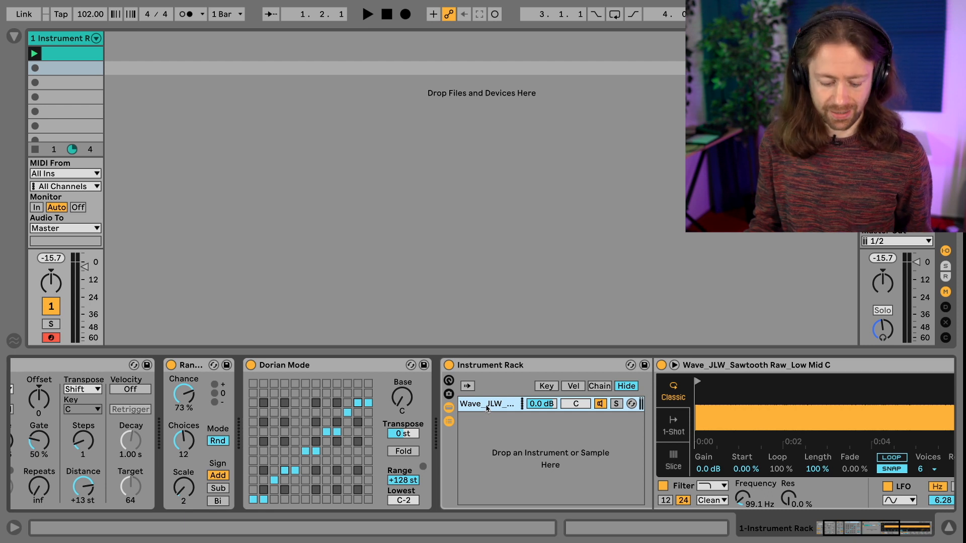
{"action": "right_click", "coordinate": [487, 408]}
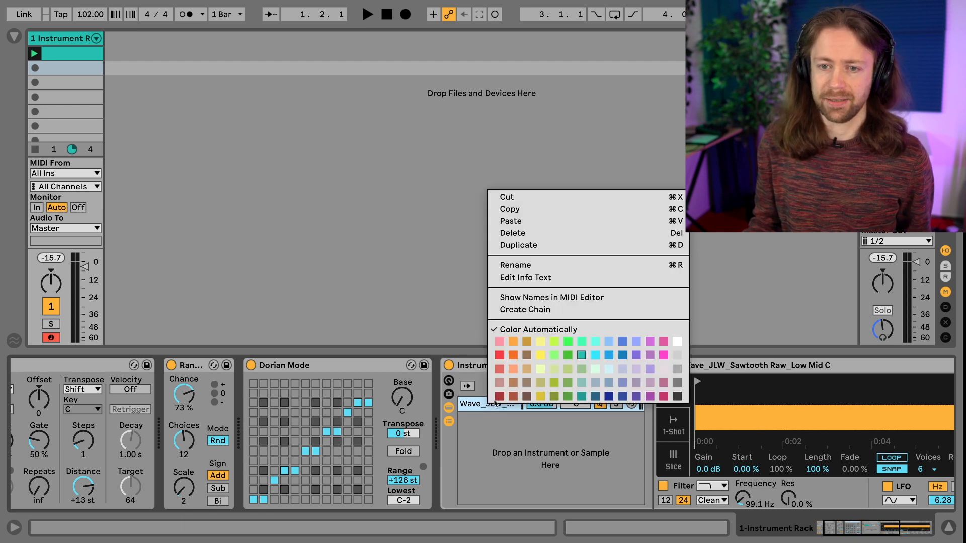
{"action": "left_click", "coordinate": [510, 247]}
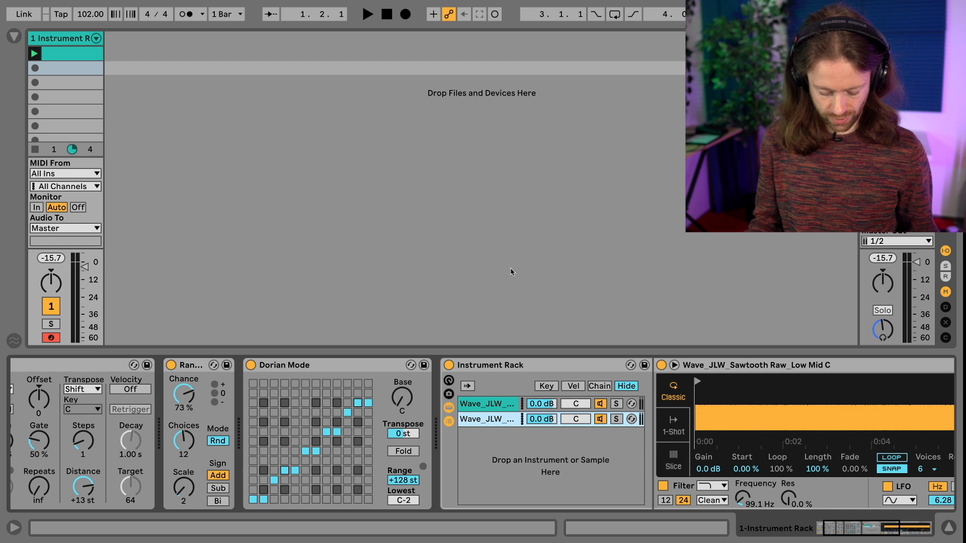
{"action": "key", "text": "ctrl+d"}
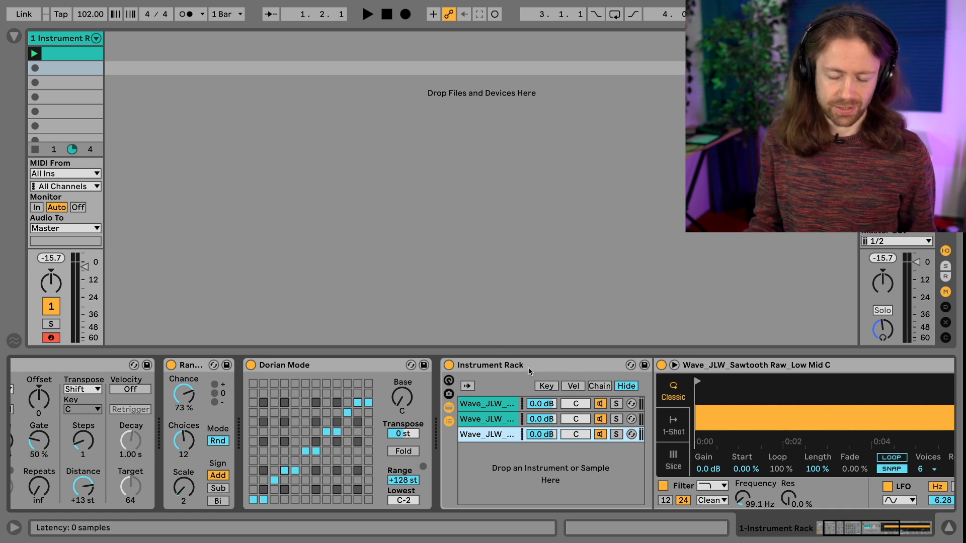
Set consecutive chain select zones for the three chains: about 0–24, 25–42 and 43–62
{"action": "scroll", "coordinate": [528, 367], "scroll_direction": "right", "scroll_amount": 5}
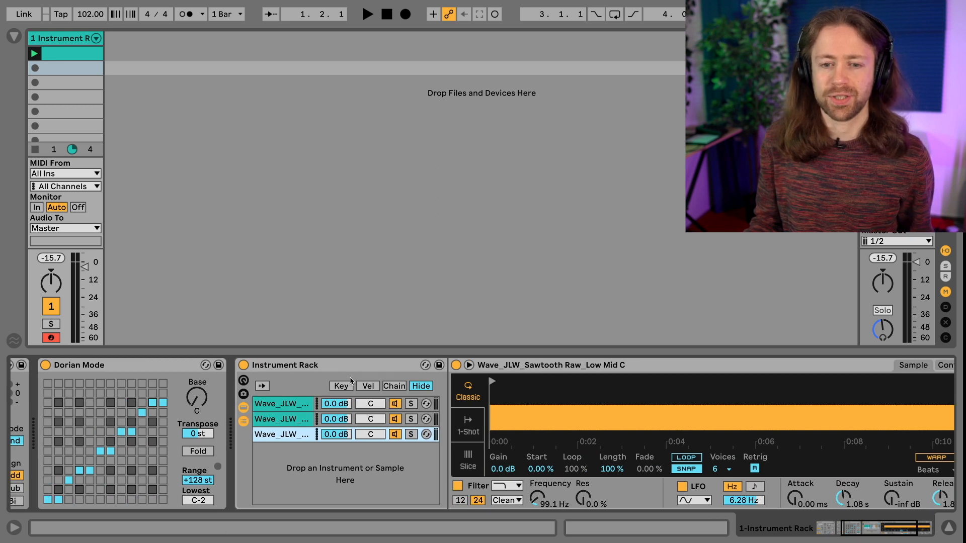
{"action": "left_click", "coordinate": [392, 386]}
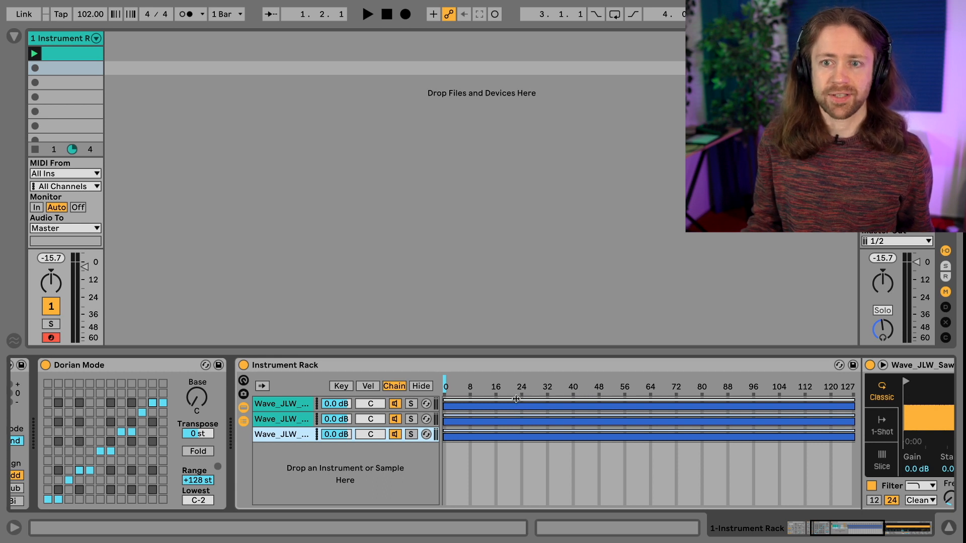
{"action": "left_click_drag", "start_coordinate": [853, 410], "coordinate": [522, 418]}
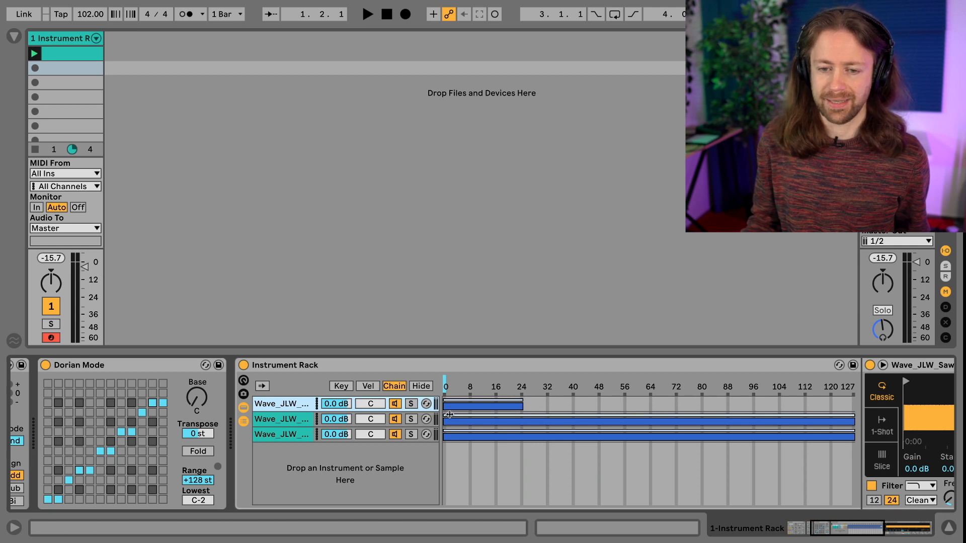
{"action": "left_click_drag", "start_coordinate": [443, 421], "coordinate": [523, 417]}
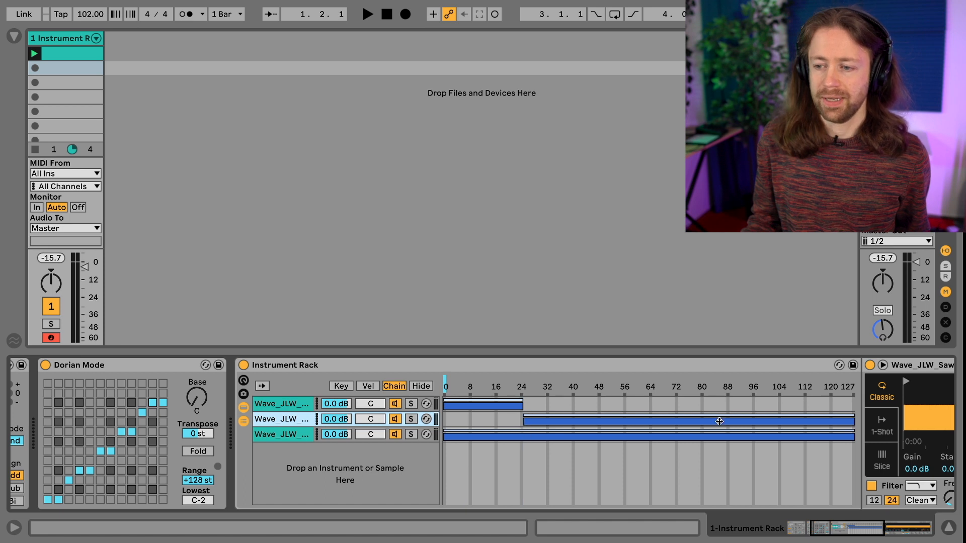
{"action": "left_click_drag", "start_coordinate": [852, 419], "coordinate": [578, 418]}
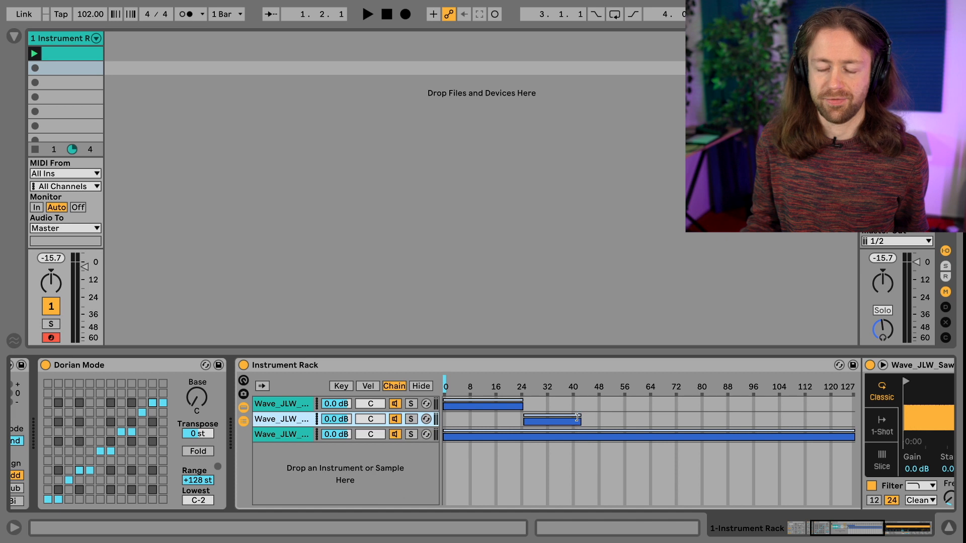
{"action": "mouse_move", "coordinate": [444, 436]}
{"action": "left_mouse_down"}
{"action": "mouse_move", "coordinate": [605, 436]}
{"action": "mouse_move", "coordinate": [583, 434]}
{"action": "left_mouse_up"}
{"action": "left_click_drag", "start_coordinate": [852, 436], "coordinate": [641, 434]}
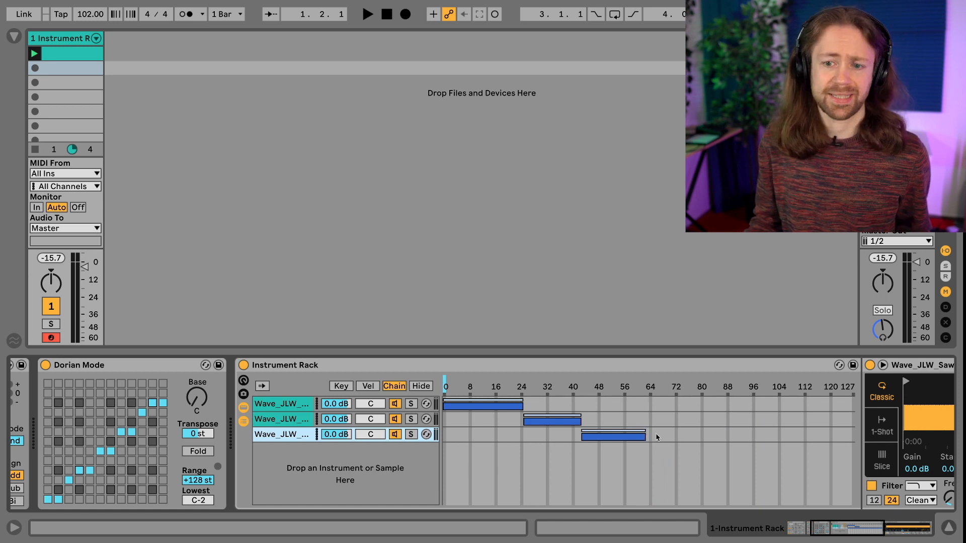
Audition the clip with the chain selector beyond all zones at about 86, and inside the third chain's zone at about 55
{"action": "left_click_drag", "start_coordinate": [445, 389], "coordinate": [705, 389]}
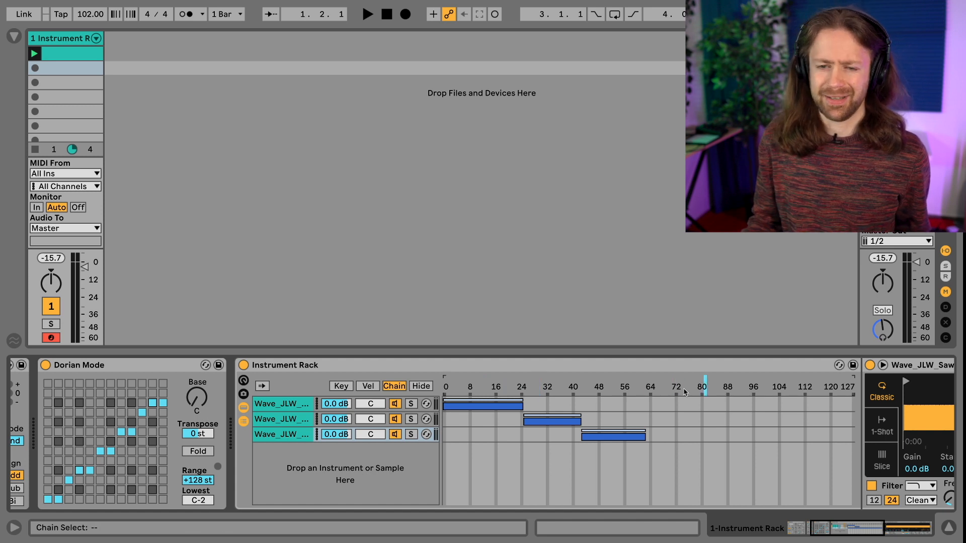
{"action": "mouse_move", "coordinate": [705, 389]}
{"action": "left_mouse_down"}
{"action": "mouse_move", "coordinate": [677, 388]}
{"action": "mouse_move", "coordinate": [722, 388]}
{"action": "left_mouse_up"}
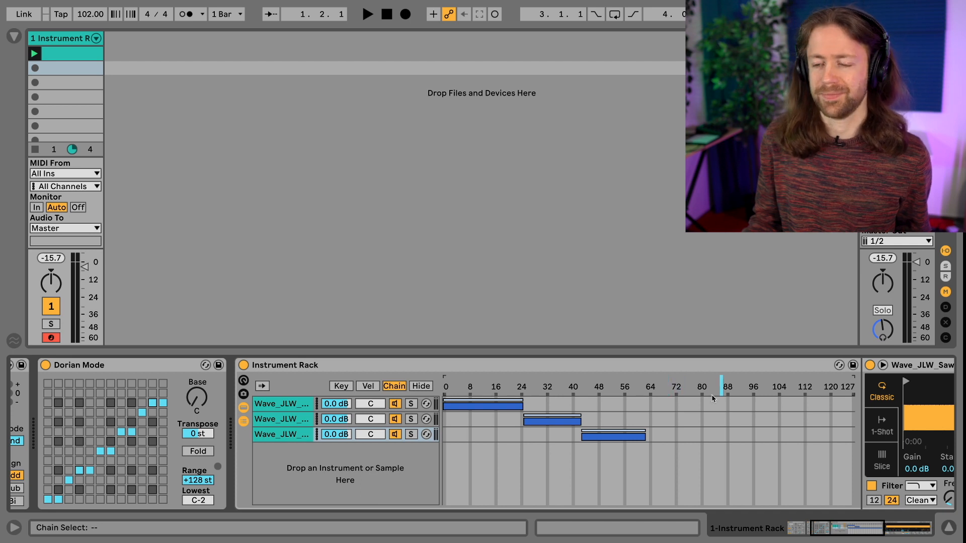
{"action": "key", "text": "space"}
{"action": "key", "text": "space"}
{"action": "left_click_drag", "start_coordinate": [721, 388], "coordinate": [623, 391]}
{"action": "key", "text": "space"}
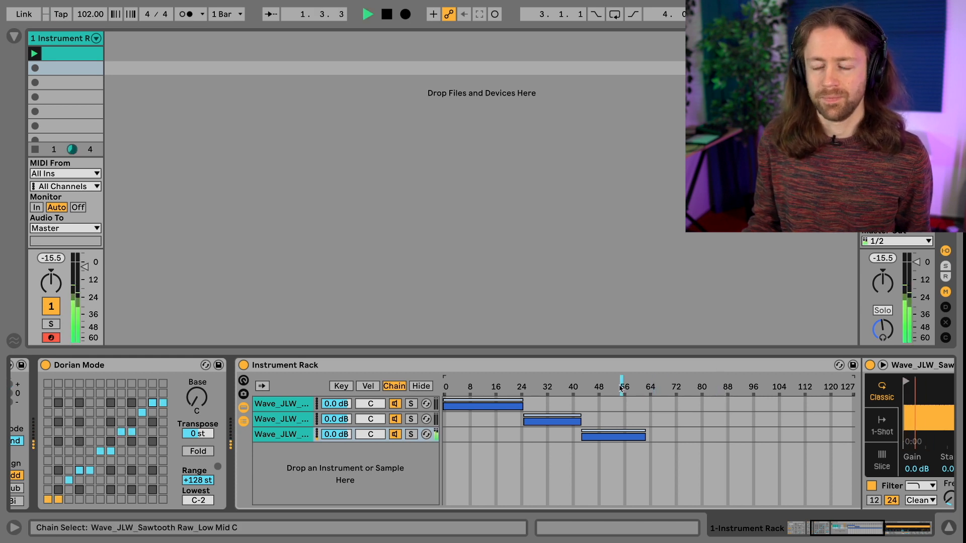
{"action": "key", "text": "space"}
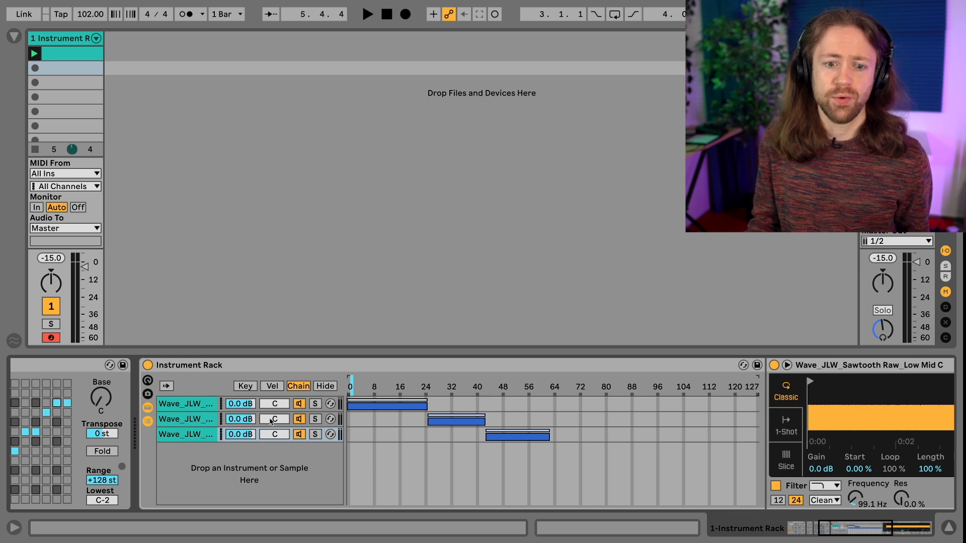
Pan the second chain to 50L and the third chain to 50R
{"action": "mouse_move", "coordinate": [271, 423]}
{"action": "left_mouse_down"}
{"action": "mouse_move", "coordinate": [270, 449]}
{"action": "mouse_move", "coordinate": [279, 413]}
{"action": "left_mouse_up"}
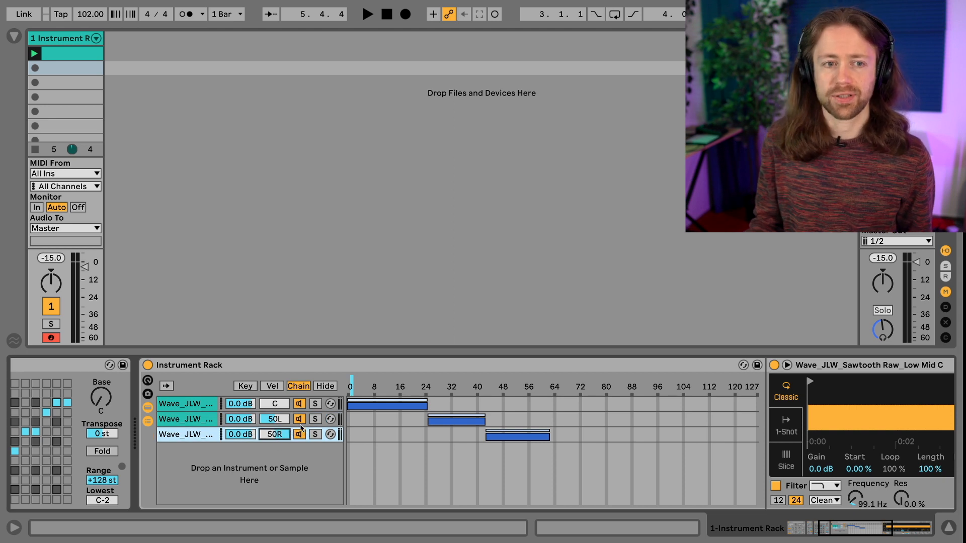
Add the LFO modulator from the audio effects after the Instrument Rack
{"action": "scroll", "coordinate": [293, 425], "scroll_direction": "right", "scroll_amount": 10}
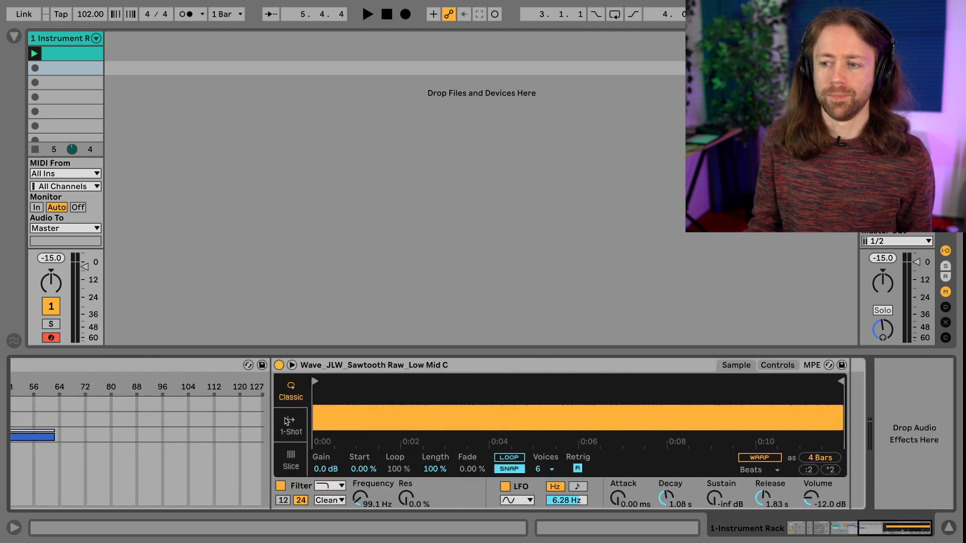
{"action": "left_click", "coordinate": [14, 36]}
{"action": "scroll", "coordinate": [64, 119], "scroll_direction": "up", "scroll_amount": 10}
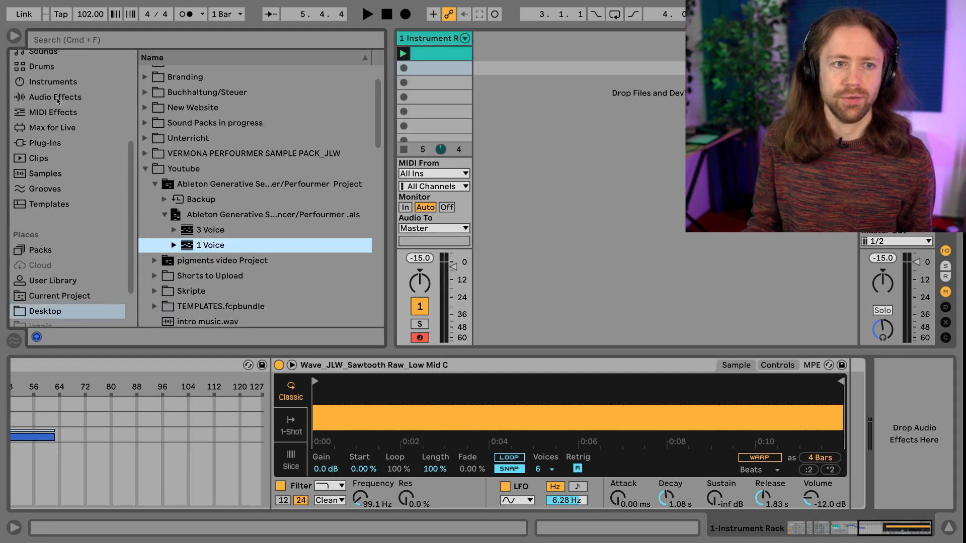
{"action": "left_click", "coordinate": [45, 256]}
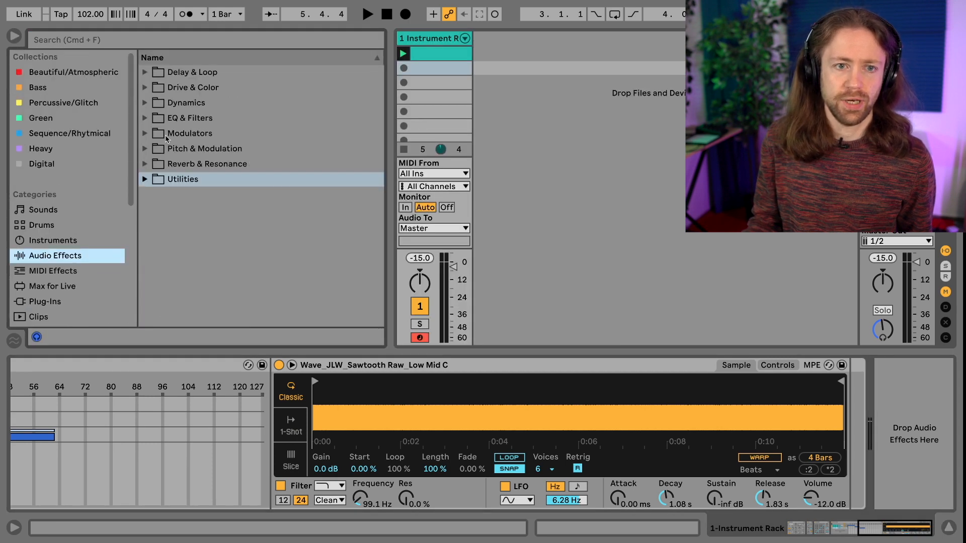
{"action": "left_click", "coordinate": [166, 138]}
{"action": "left_click", "coordinate": [147, 135]}
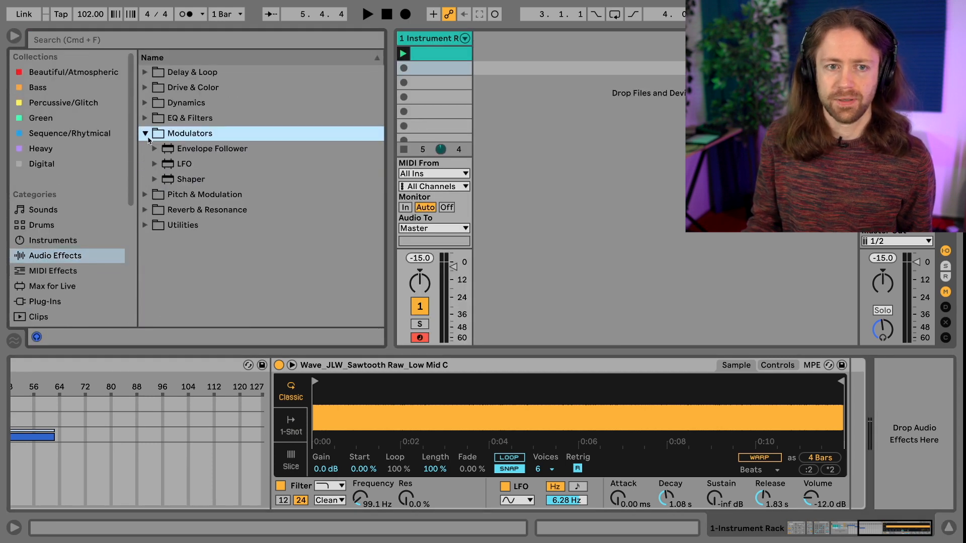
{"action": "left_click", "coordinate": [181, 165]}
{"action": "left_click_drag", "start_coordinate": [854, 444], "coordinate": [854, 443]}
{"action": "left_click_drag", "start_coordinate": [825, 368], "coordinate": [750, 374]}
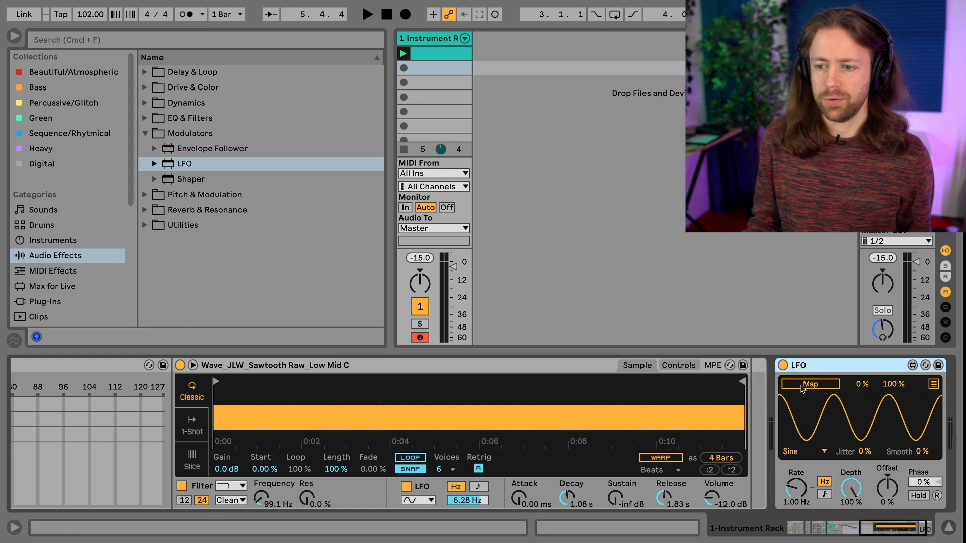
Map the LFO modulator to the Instrument Rack's chain selector
{"action": "left_click", "coordinate": [802, 387]}
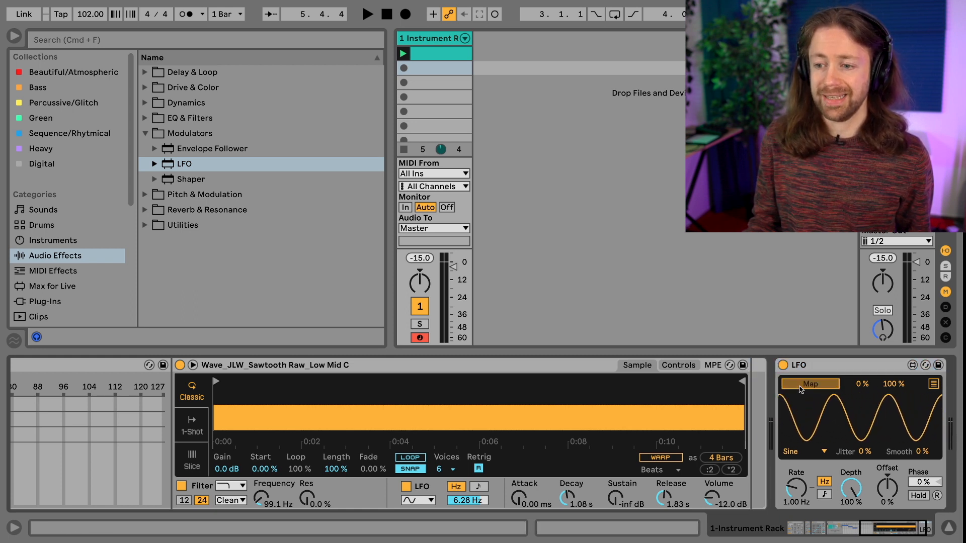
{"action": "scroll", "coordinate": [606, 399], "scroll_direction": "left", "scroll_amount": 10}
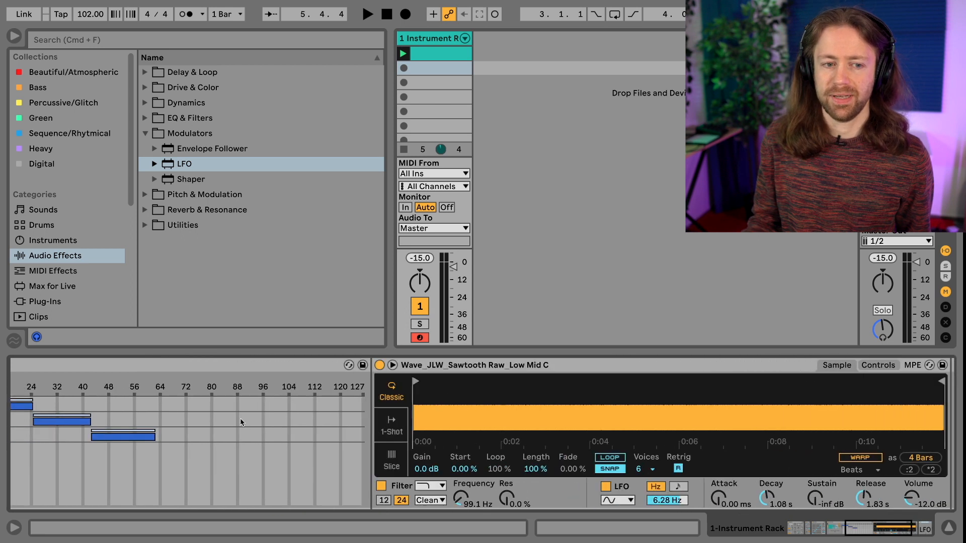
{"action": "scroll", "coordinate": [245, 426], "scroll_direction": "left", "scroll_amount": 5}
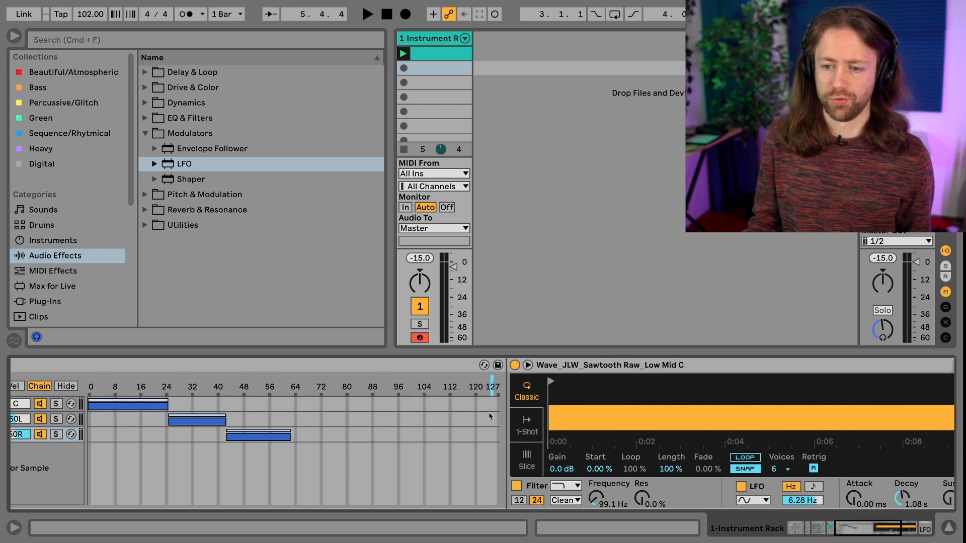
{"action": "scroll", "coordinate": [353, 428], "scroll_direction": "right", "scroll_amount": 10}
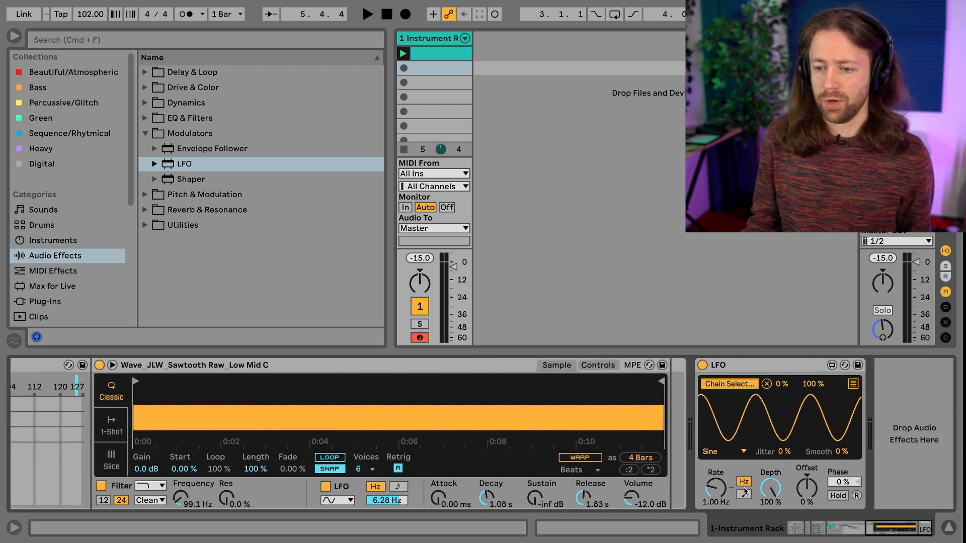
Sync the LFO's rate to the tempo at 1/16 and set its waveform to Random
{"action": "left_click", "coordinate": [744, 495]}
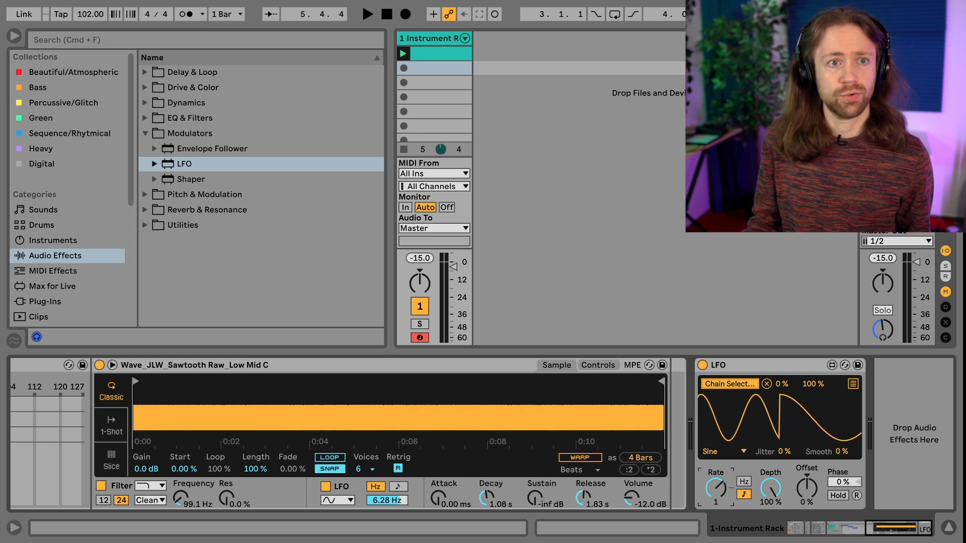
{"action": "left_click_drag", "start_coordinate": [715, 488], "coordinate": [715, 493]}
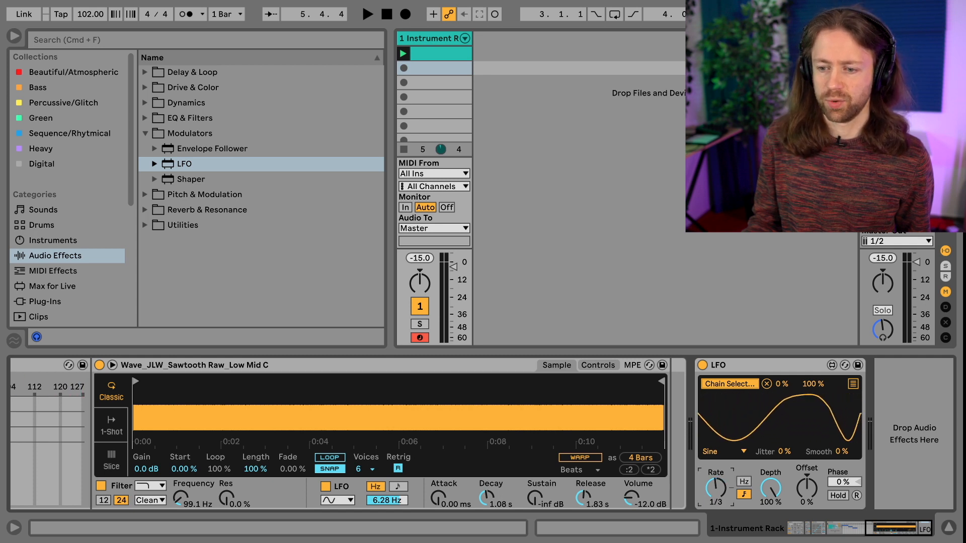
{"action": "left_click_drag", "start_coordinate": [716, 488], "coordinate": [715, 481]}
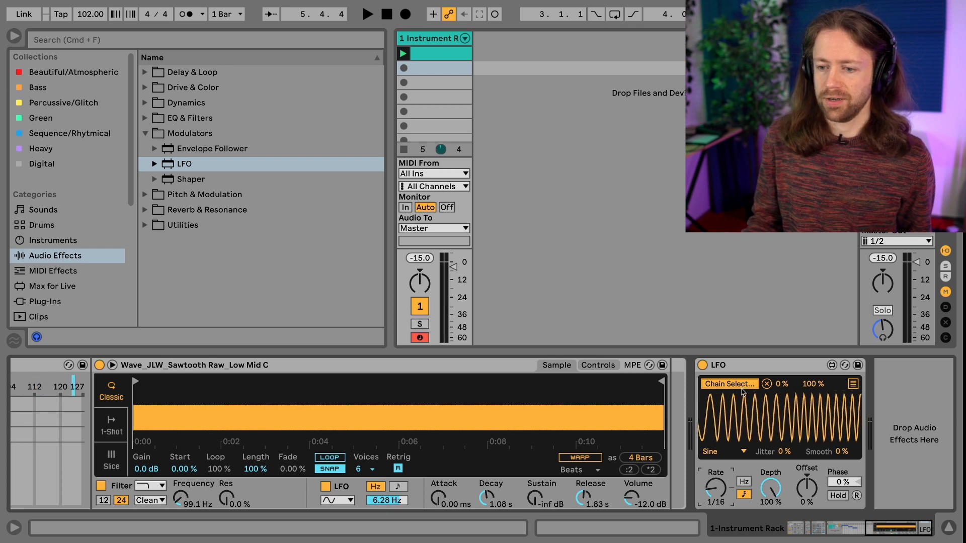
{"action": "left_click", "coordinate": [731, 454]}
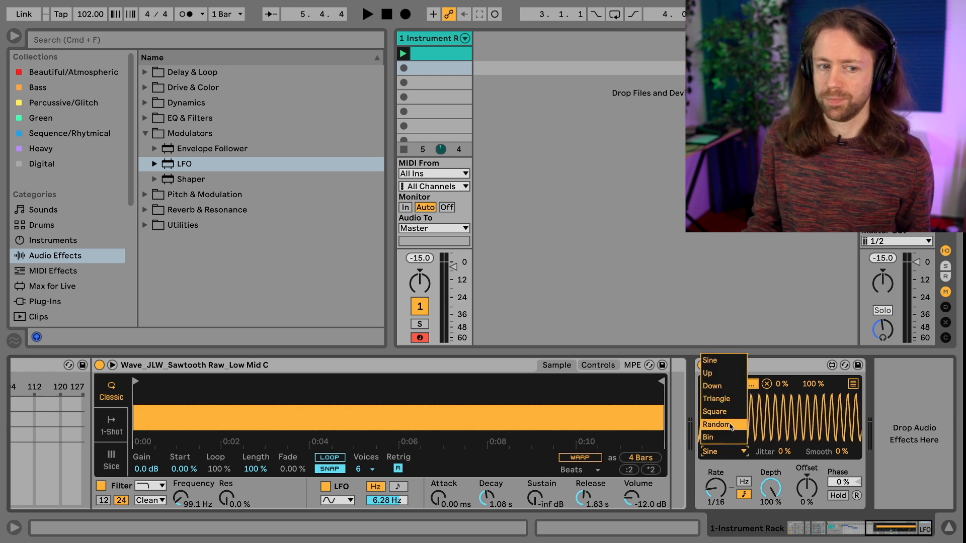
{"action": "left_click", "coordinate": [732, 427]}
Examine how the random LFO moves the chain selector across the three chain zones
{"action": "scroll", "coordinate": [322, 410], "scroll_direction": "left", "scroll_amount": 10}
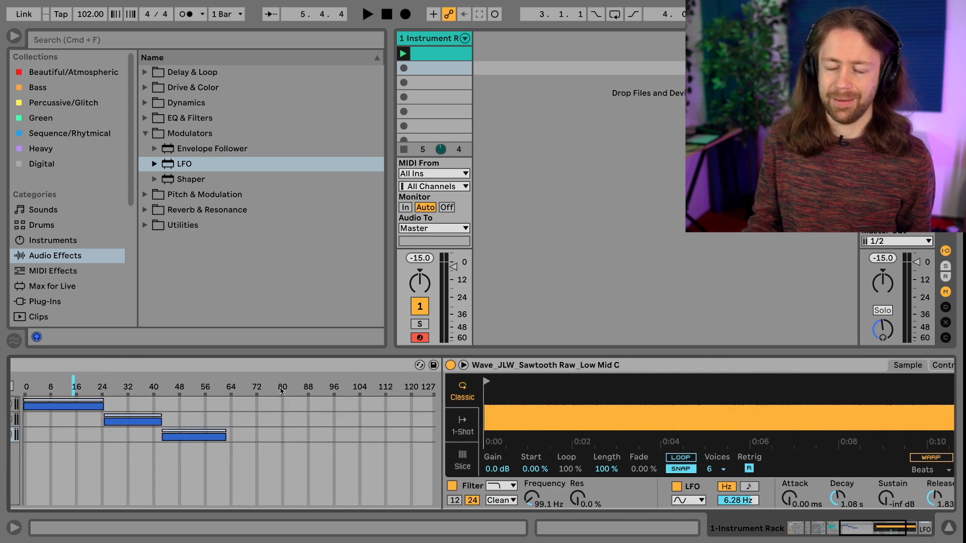
{"action": "scroll", "coordinate": [340, 399], "scroll_direction": "right", "scroll_amount": 10}
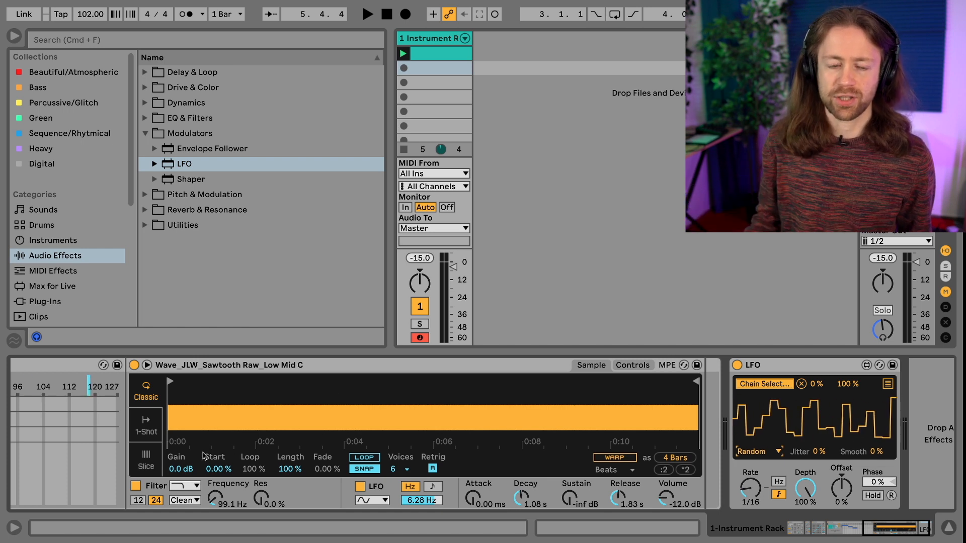
{"action": "scroll", "coordinate": [81, 444], "scroll_direction": "left", "scroll_amount": 8}
{"action": "scroll", "coordinate": [82, 444], "scroll_direction": "left", "scroll_amount": 5}
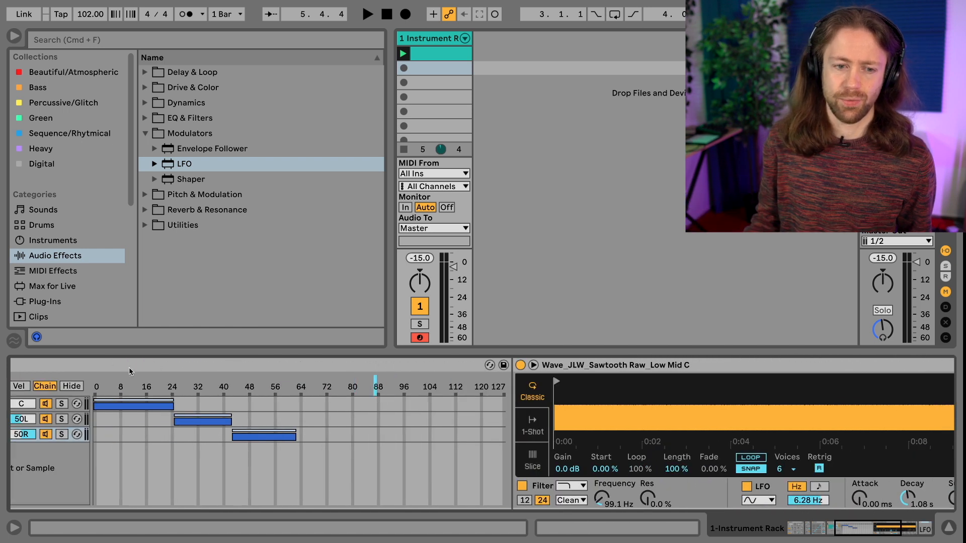
{"action": "scroll", "coordinate": [155, 398], "scroll_direction": "right", "scroll_amount": 10}
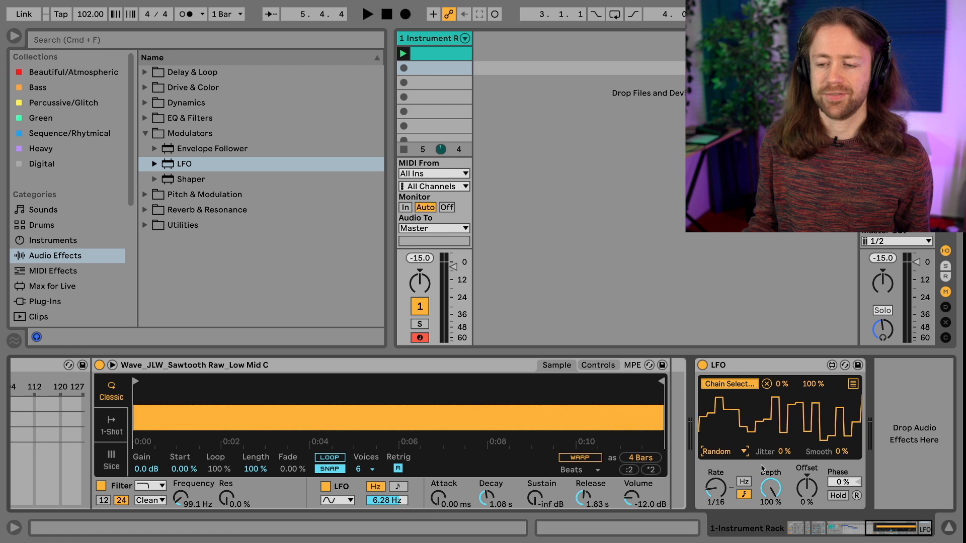
{"action": "scroll", "coordinate": [370, 420], "scroll_direction": "left", "scroll_amount": 1}
Extend the second chain's zone to about 48, shift the third chain's zone to about 49–70, and hide the zone editor
{"action": "scroll", "coordinate": [370, 420], "scroll_direction": "left", "scroll_amount": 10}
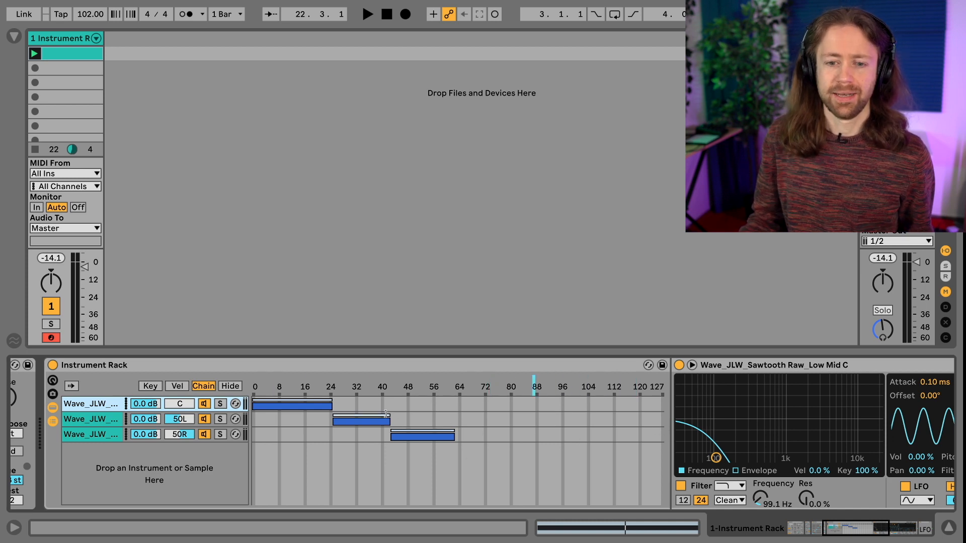
{"action": "mouse_move", "coordinate": [391, 420]}
{"action": "left_mouse_down"}
{"action": "mouse_move", "coordinate": [399, 432]}
{"action": "mouse_move", "coordinate": [412, 427]}
{"action": "mouse_move", "coordinate": [409, 435]}
{"action": "mouse_move", "coordinate": [476, 438]}
{"action": "mouse_move", "coordinate": [441, 440]}
{"action": "mouse_move", "coordinate": [409, 420]}
{"action": "left_mouse_up"}
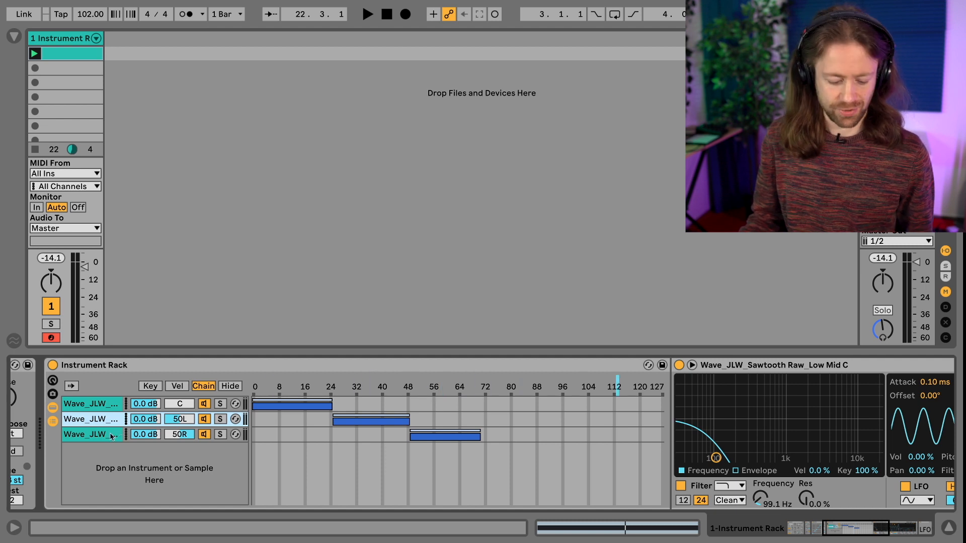
{"action": "left_click", "coordinate": [230, 386]}
{"action": "scroll", "coordinate": [253, 404], "scroll_direction": "left", "scroll_amount": 1}
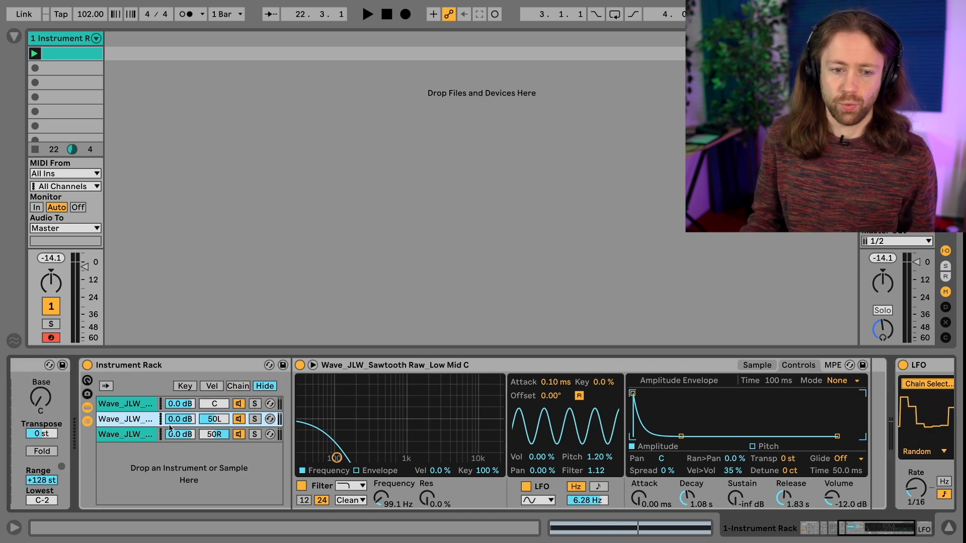
Set the attack of the second chain's sampler to 17.2 ms and audition the clip
{"action": "mouse_move", "coordinate": [640, 501]}
{"action": "left_mouse_down"}
{"action": "mouse_move", "coordinate": [642, 484]}
{"action": "mouse_move", "coordinate": [641, 493]}
{"action": "left_mouse_up"}
{"action": "key", "text": "space"}
{"action": "key", "text": "space"}
Set the third chain's release to 4.77 s, decay to 3.36 s and LFO pitch modulation to 2.44 % while auditioning
{"action": "left_click", "coordinate": [151, 440]}
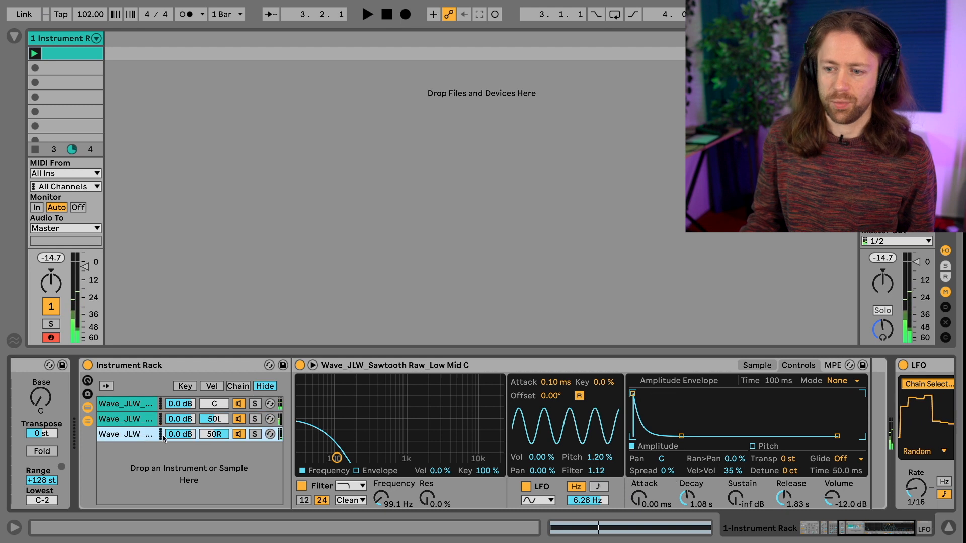
{"action": "left_click_drag", "start_coordinate": [777, 499], "coordinate": [777, 493]}
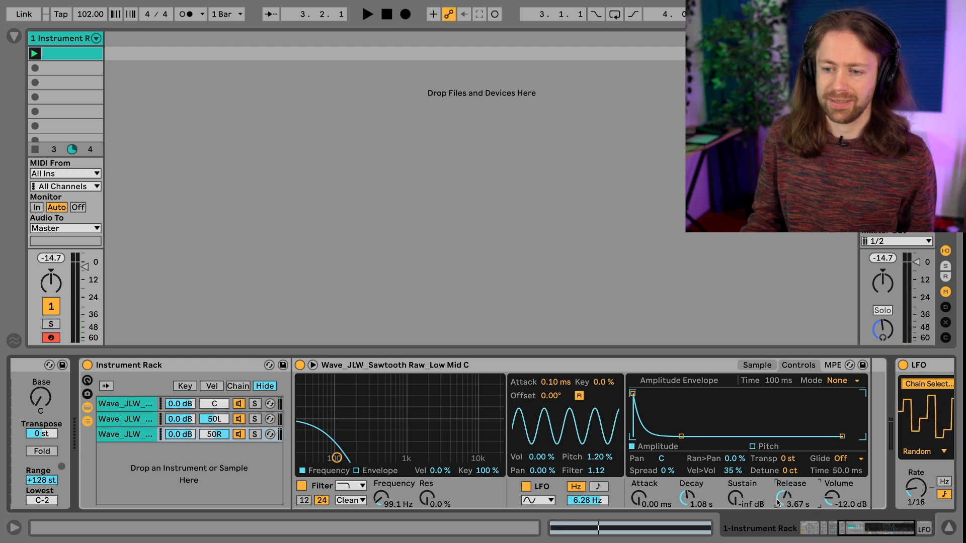
{"action": "key", "text": "space"}
{"action": "left_click_drag", "start_coordinate": [685, 503], "coordinate": [685, 489]}
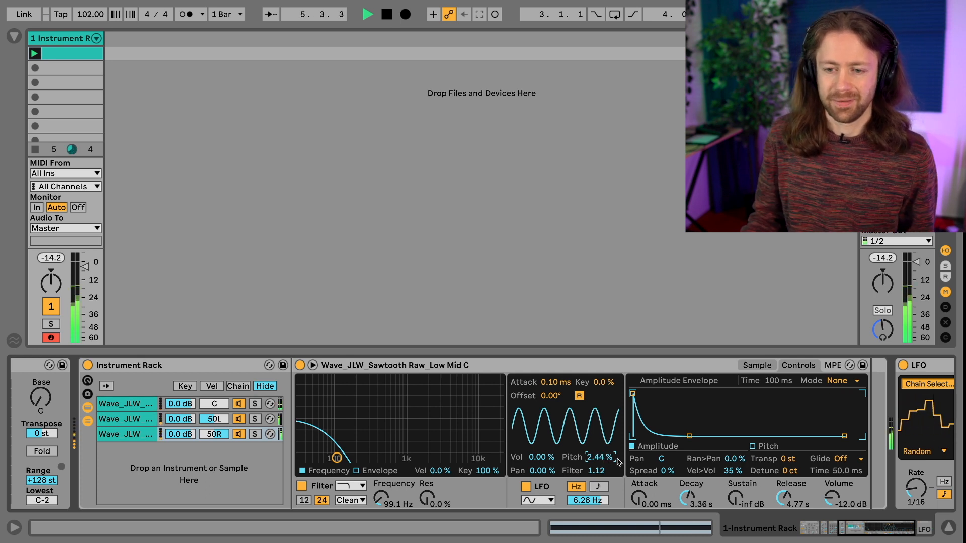
Set the first chain's LFO filter modulation to 9.00 and its LFO rate to 4.05 Hz during playback
{"action": "left_click", "coordinate": [143, 409]}
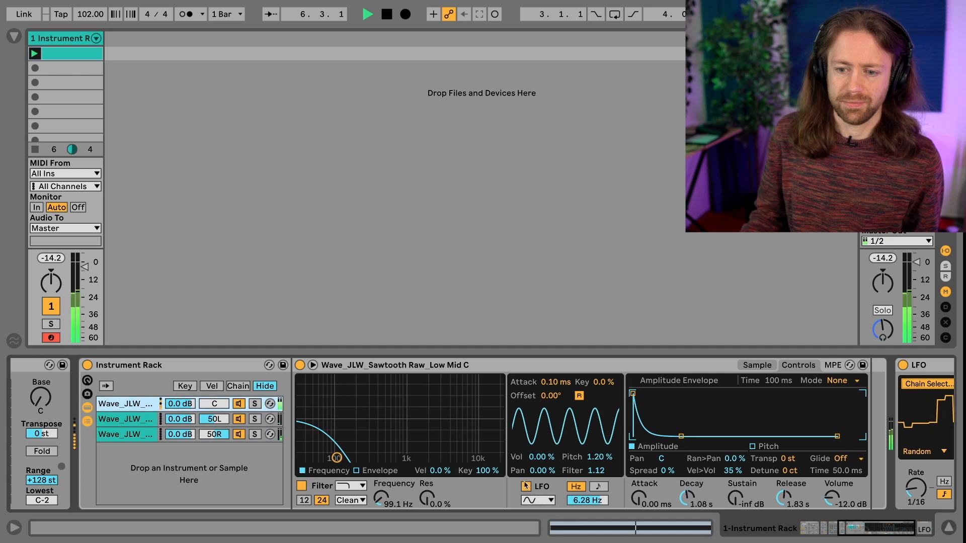
{"action": "left_click_drag", "start_coordinate": [606, 468], "coordinate": [605, 456]}
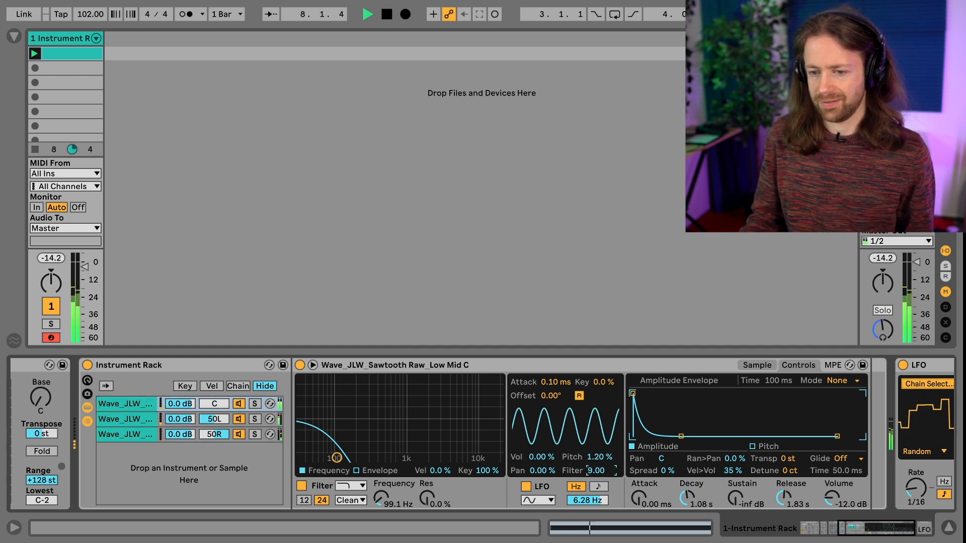
{"action": "left_click_drag", "start_coordinate": [601, 471], "coordinate": [605, 473]}
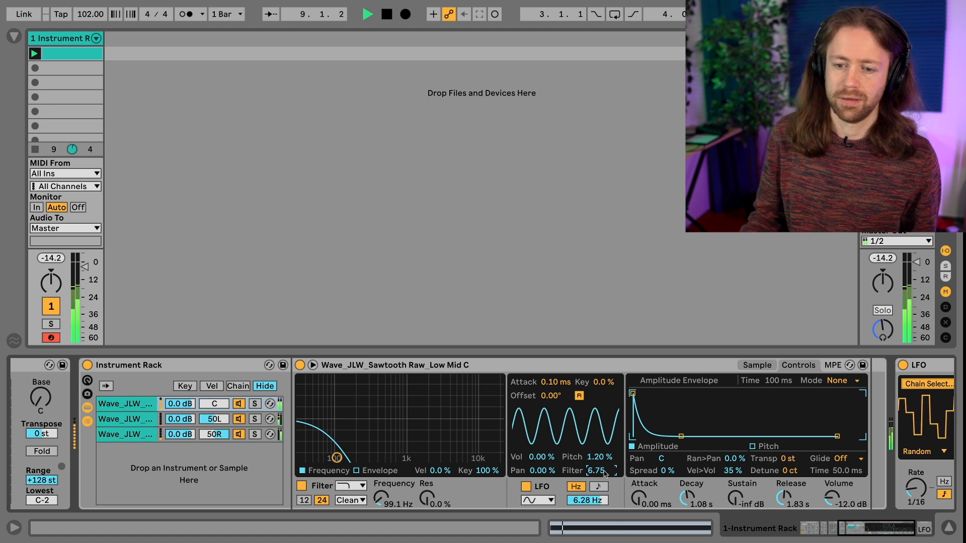
{"action": "left_click_drag", "start_coordinate": [588, 506], "coordinate": [599, 468]}
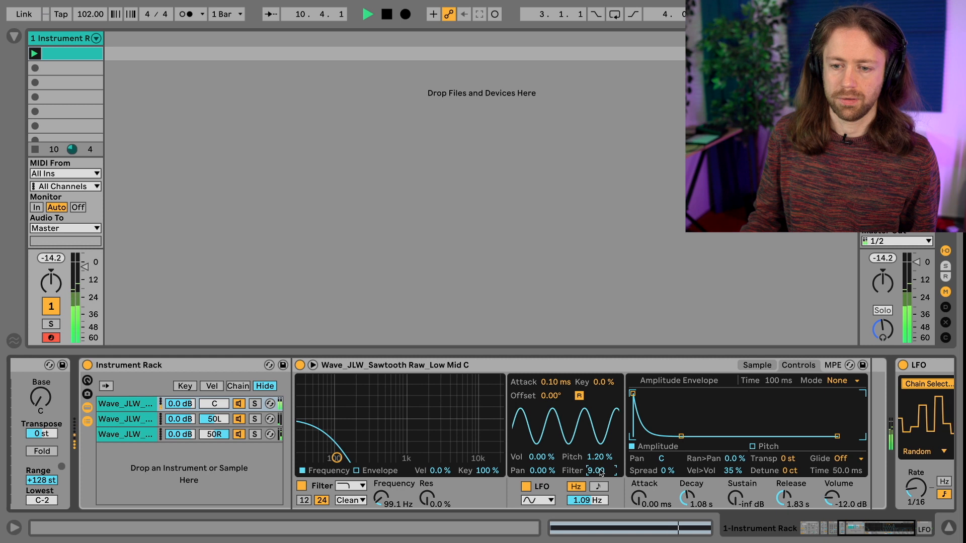
{"action": "left_click_drag", "start_coordinate": [592, 504], "coordinate": [592, 493]}
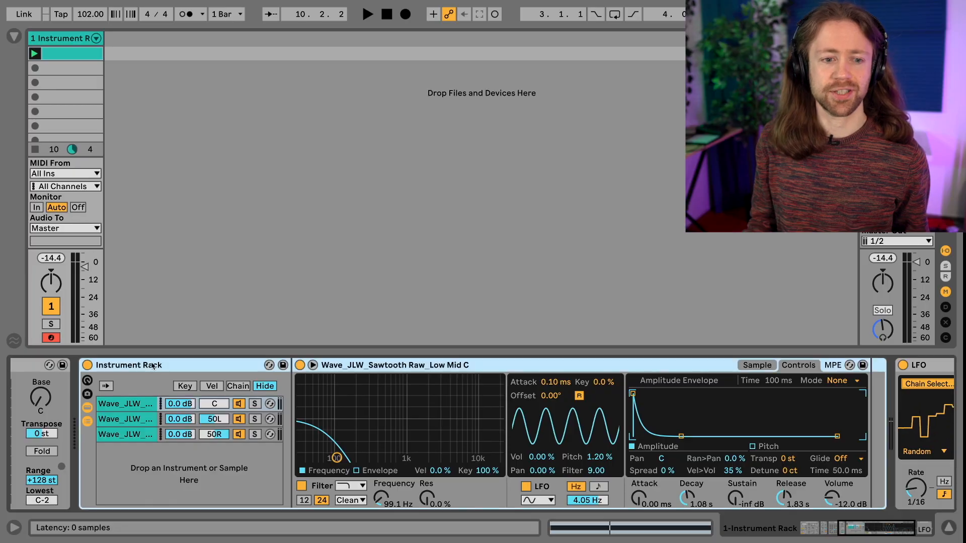
Show the rack's macros and map the volumes of the three chains to Macro 1, Macro 2 and Macro 3
{"action": "left_click", "coordinate": [86, 382]}
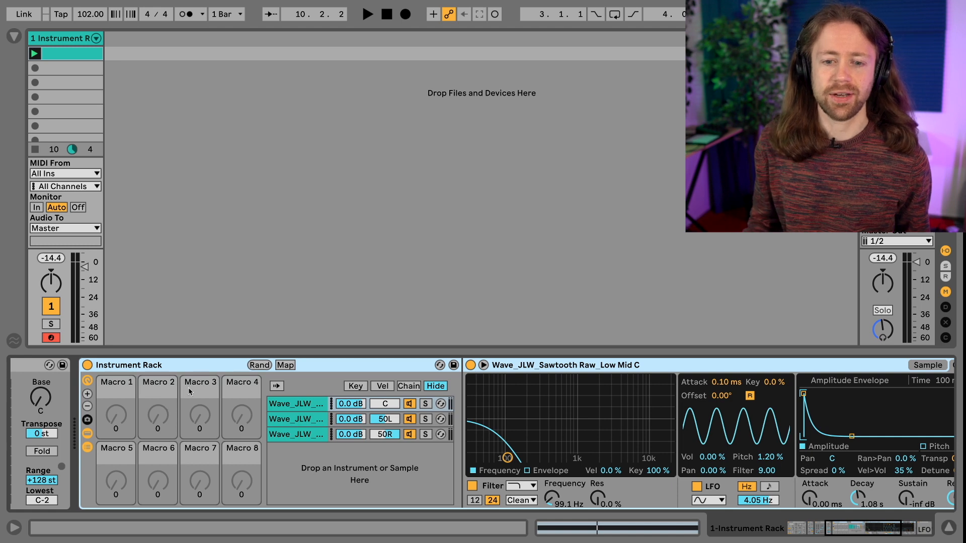
{"action": "right_click", "coordinate": [350, 406]}
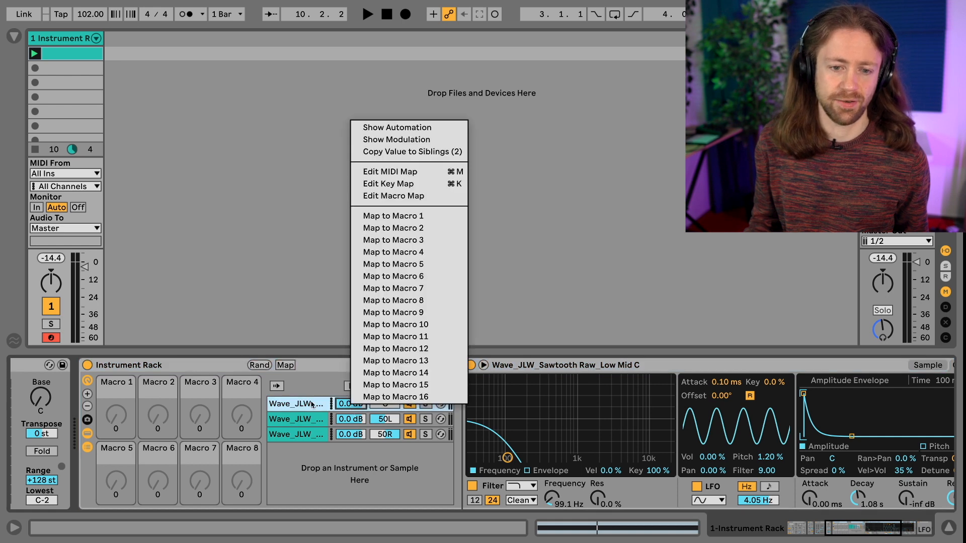
{"action": "left_click", "coordinate": [406, 217]}
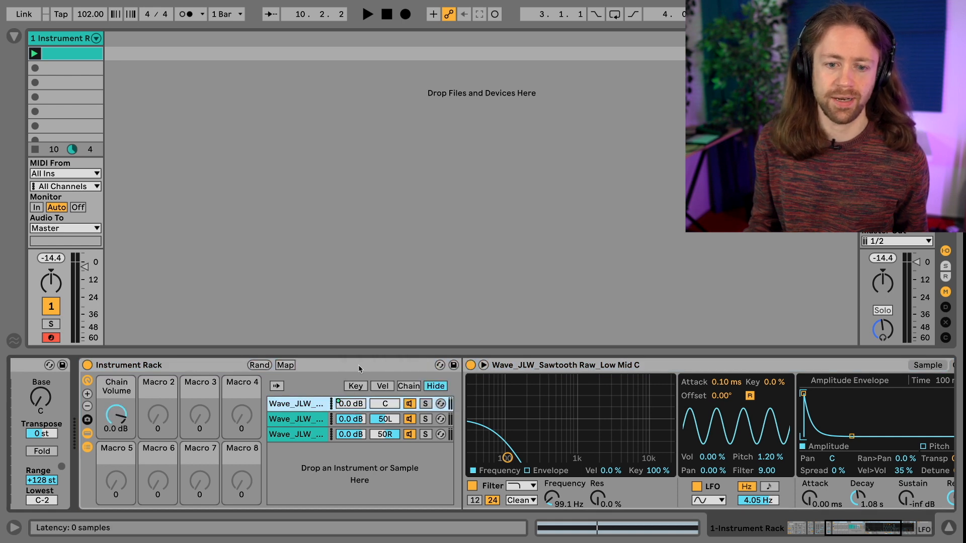
{"action": "right_click", "coordinate": [348, 419]}
{"action": "left_click", "coordinate": [410, 241]}
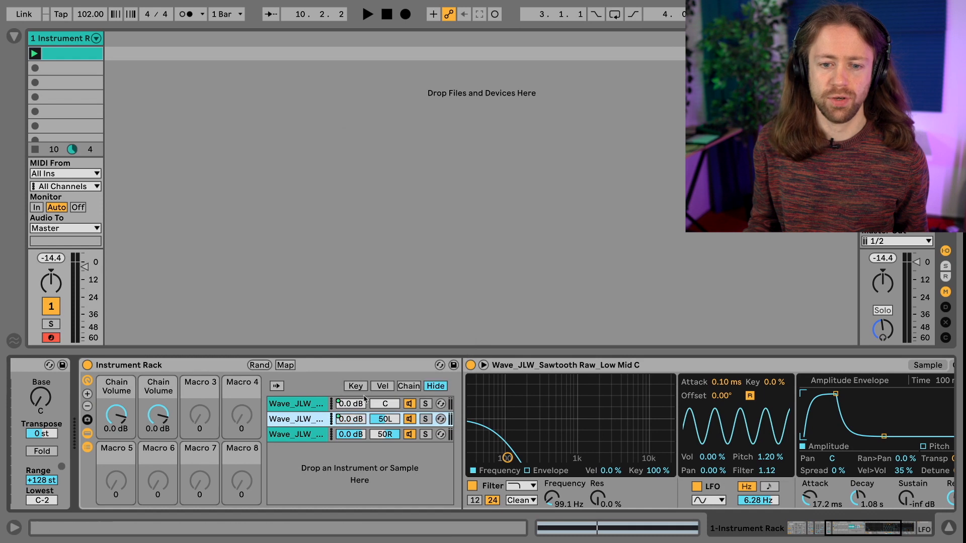
{"action": "right_click", "coordinate": [351, 435]}
{"action": "left_click", "coordinate": [395, 270]}
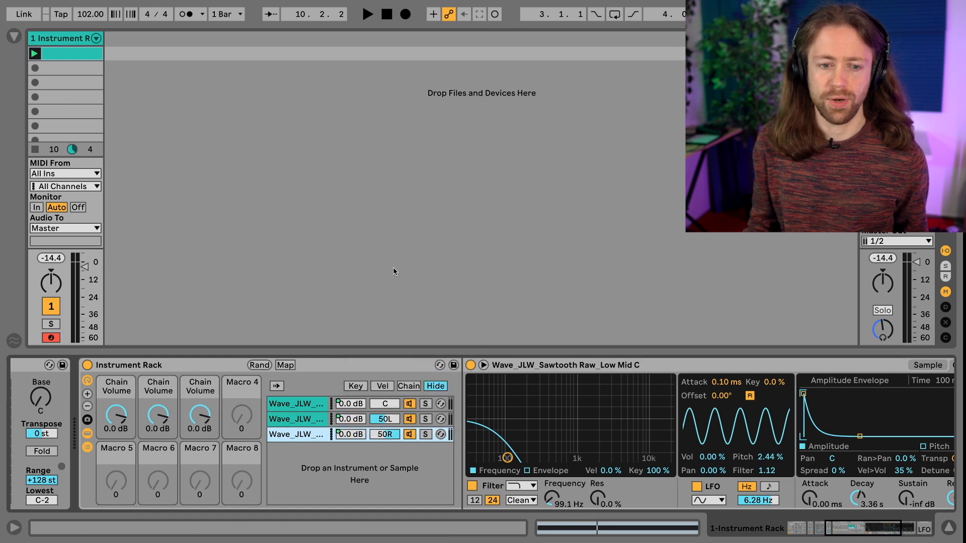
Rename the three mapped volume macros as Voice 1, Voice 2 and Voice 3
{"action": "key", "text": "ctrl+r"}
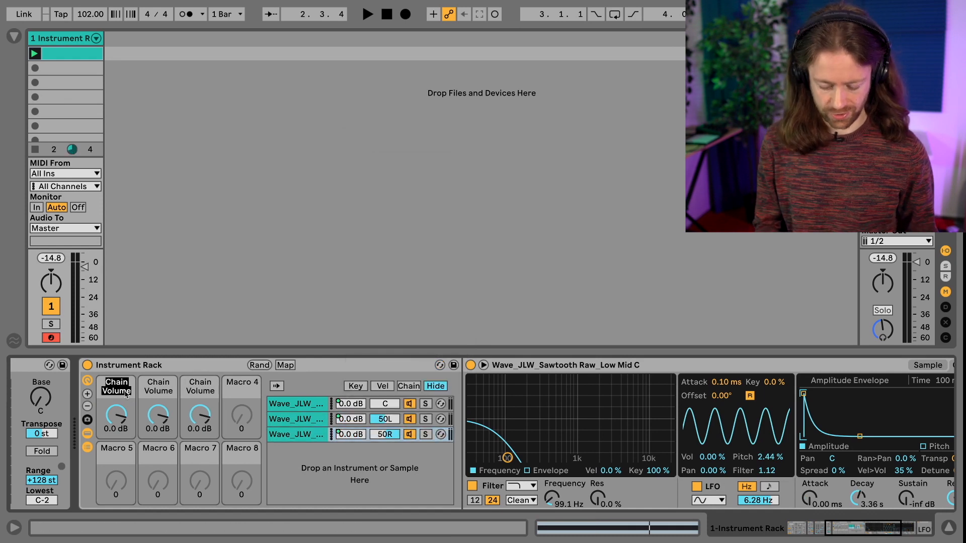
{"action": "type", "text": "Voice 1"}
{"action": "key", "text": "Return"}
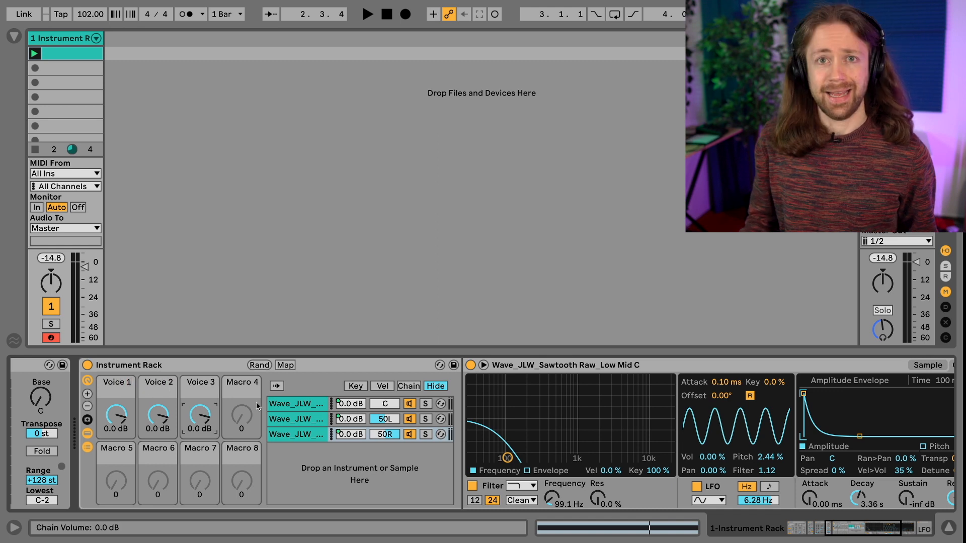
Start playback with the Voice 2 and Voice 3 macros at -inf dB, bringing Voice 2 in at about -1.2 dB and raising Voice 3
{"action": "left_click_drag", "start_coordinate": [162, 419], "coordinate": [162, 453]}
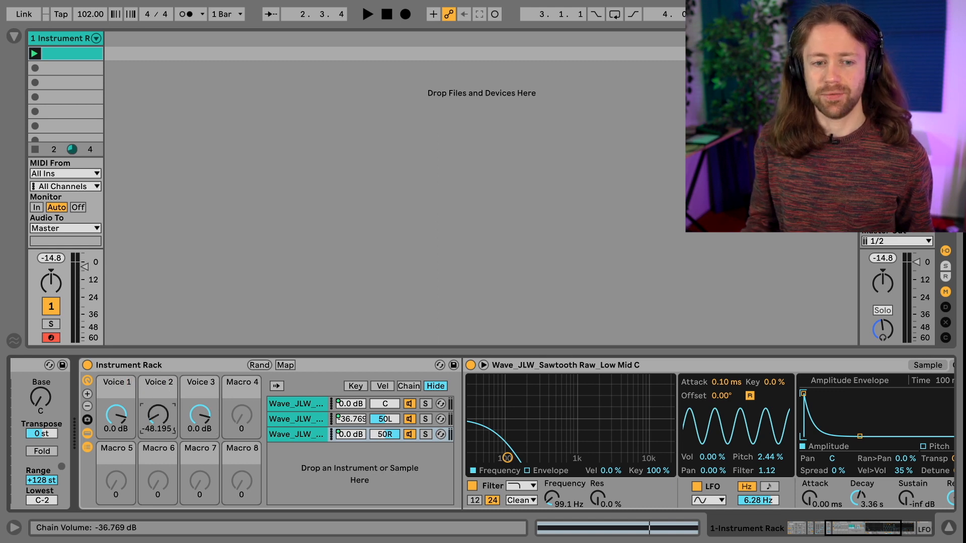
{"action": "left_click_drag", "start_coordinate": [200, 416], "coordinate": [200, 450]}
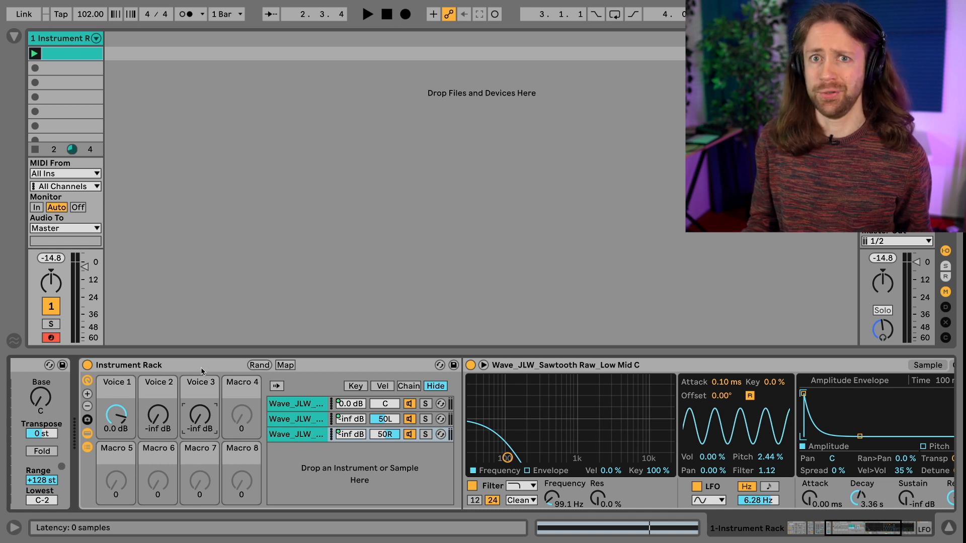
{"action": "key", "text": "space"}
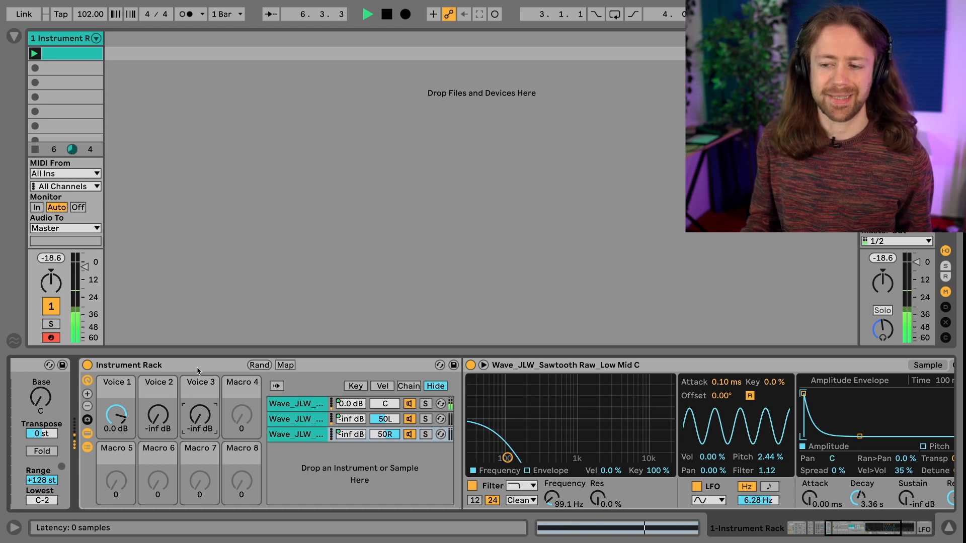
{"action": "mouse_move", "coordinate": [158, 415]}
{"action": "left_mouse_down"}
{"action": "mouse_move", "coordinate": [158, 374]}
{"action": "mouse_move", "coordinate": [153, 423]}
{"action": "left_mouse_up"}
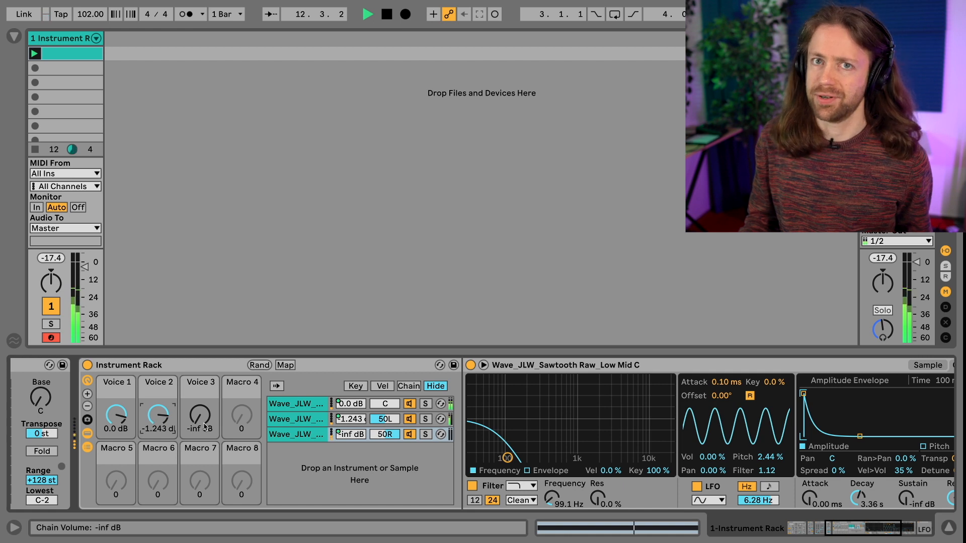
{"action": "left_click_drag", "start_coordinate": [205, 427], "coordinate": [206, 382]}
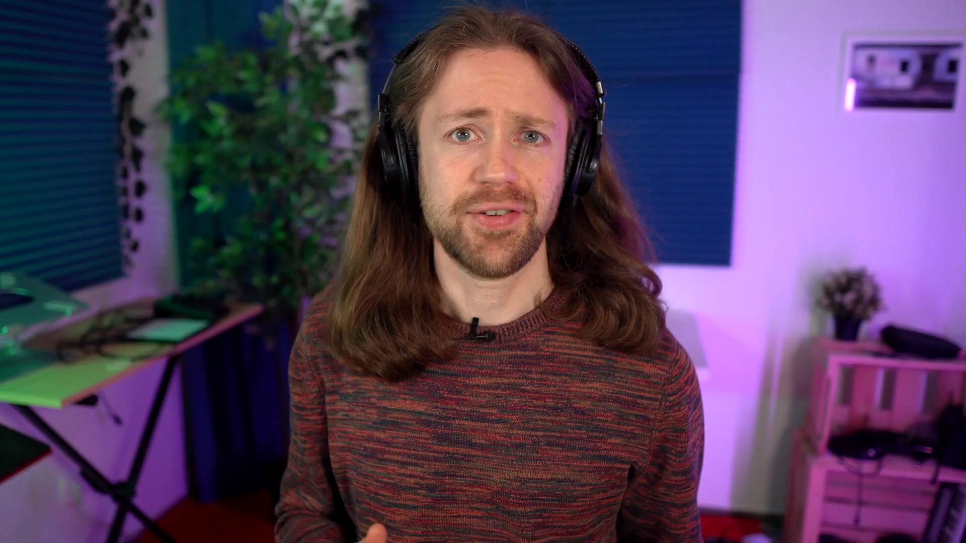